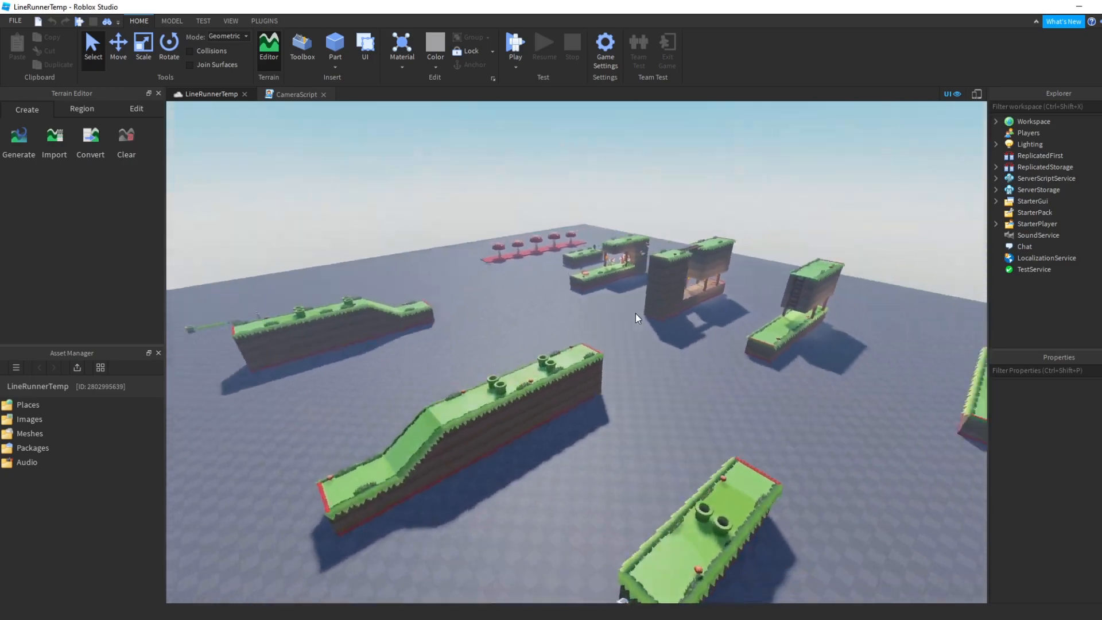
- Examine the grassy platform sections of the level, especially the hill with the green pipes
{"action": "key", "text": "a"}
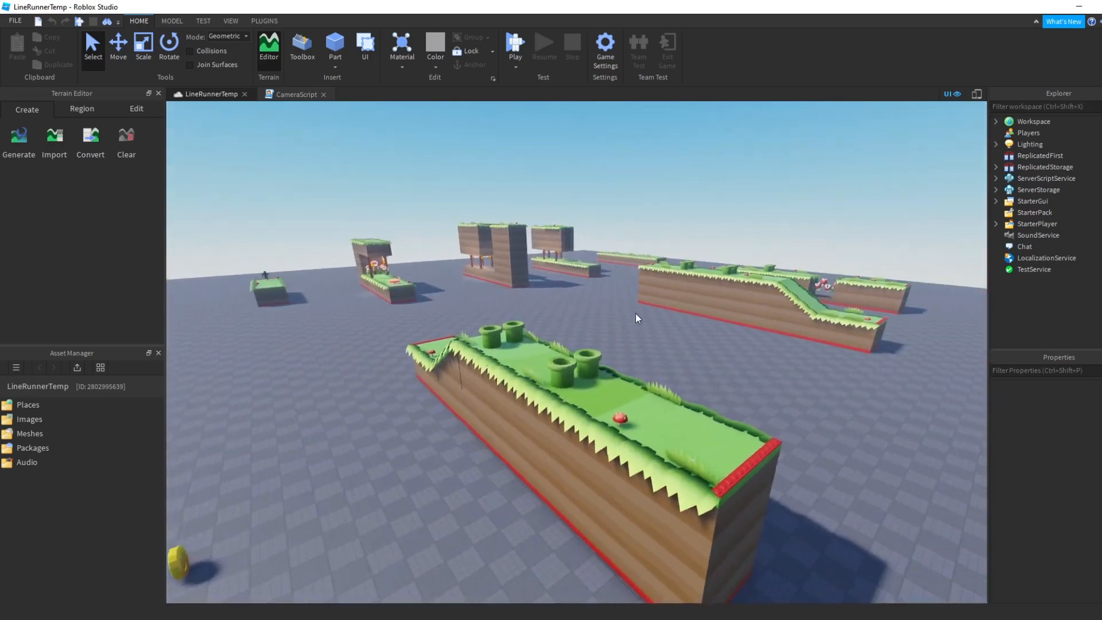
{"action": "key", "text": "w"}
{"action": "key", "text": "d"}
{"action": "right_click_drag", "start_coordinate": [706, 395], "coordinate": [706, 395]}
{"action": "key", "text": "w"}
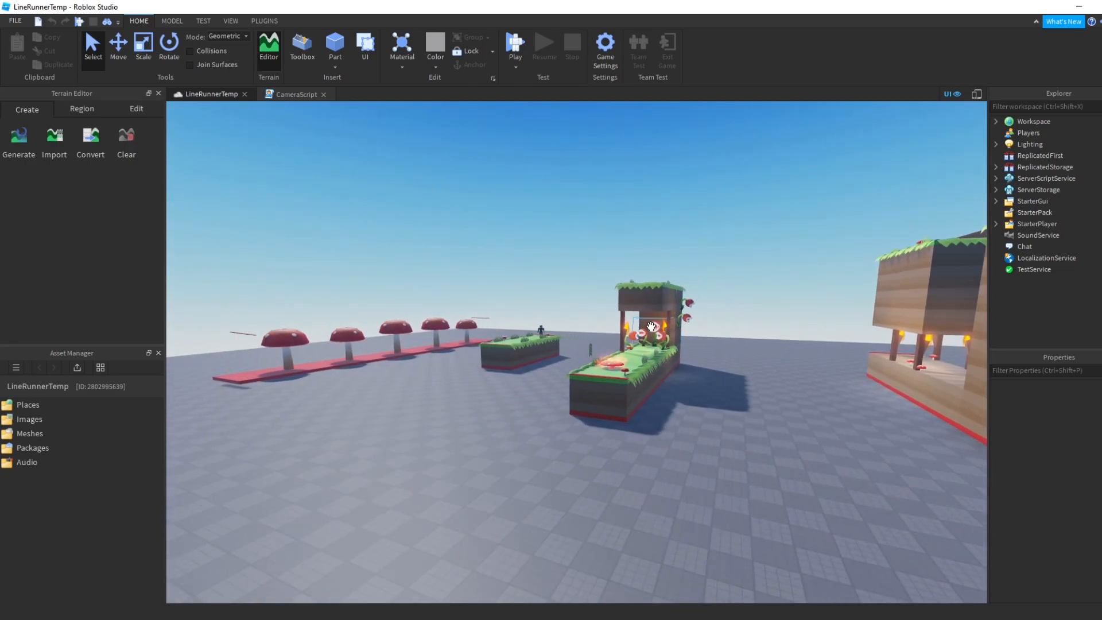
{"action": "right_click_drag", "start_coordinate": [652, 325], "coordinate": [651, 325]}
{"action": "key", "text": "w"}
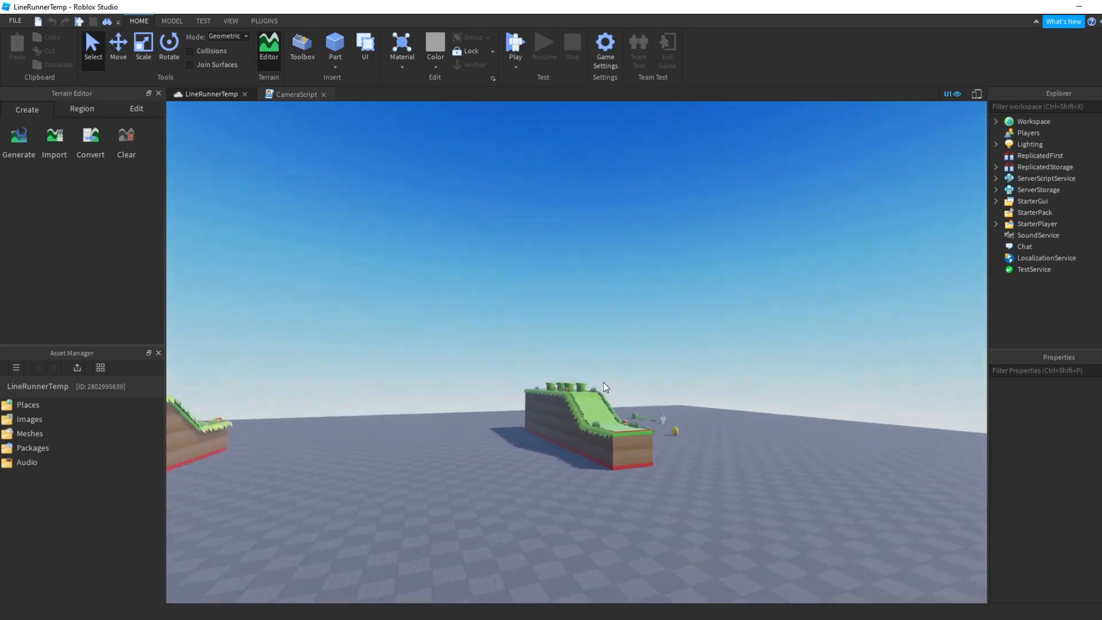
{"action": "key", "text": "w"}
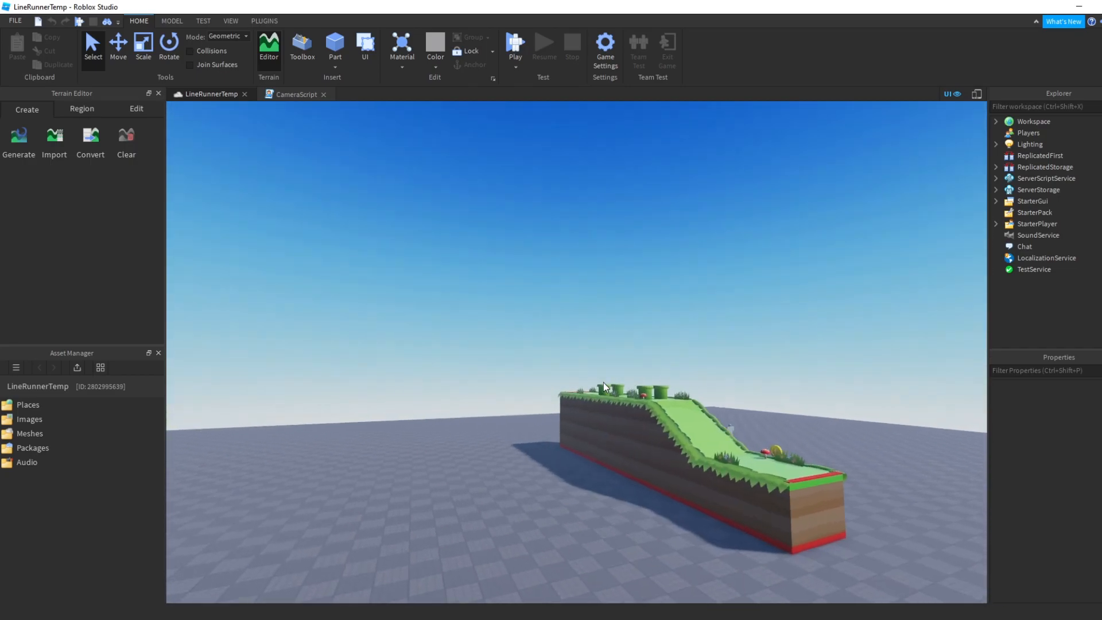
{"action": "scroll", "coordinate": [604, 383], "scroll_direction": "up", "scroll_amount": 10}
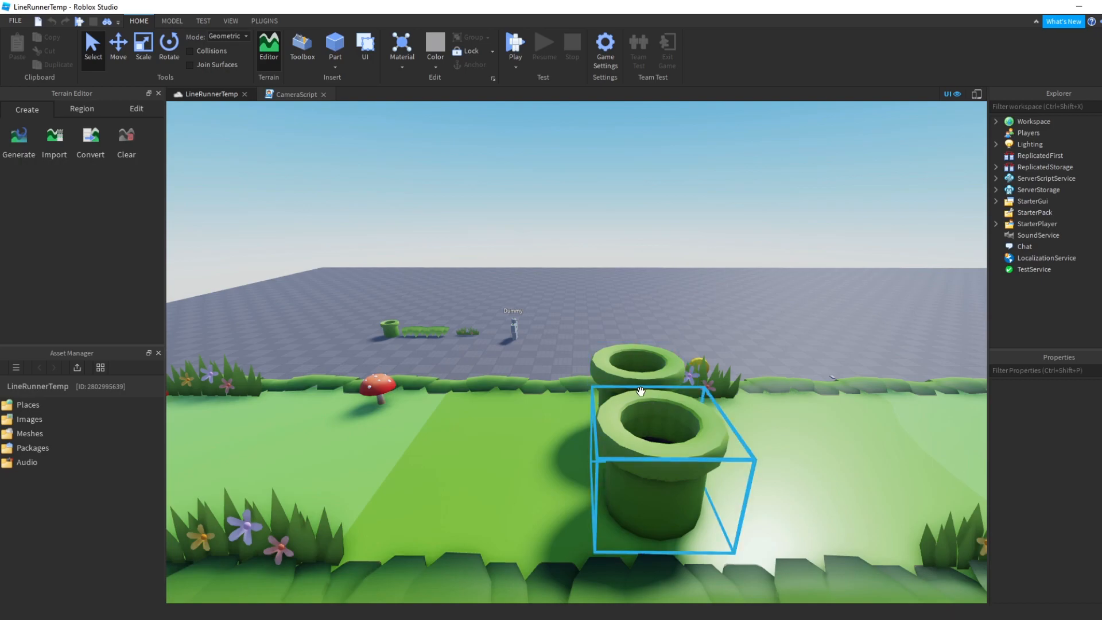
{"action": "right_click_drag", "start_coordinate": [640, 393], "coordinate": [640, 393]}
{"action": "key", "text": "s"}
{"action": "key", "text": "d"}
{"action": "key", "text": "s"}
{"action": "key", "text": "a"}
{"action": "right_click_drag", "start_coordinate": [582, 337], "coordinate": [583, 338]}
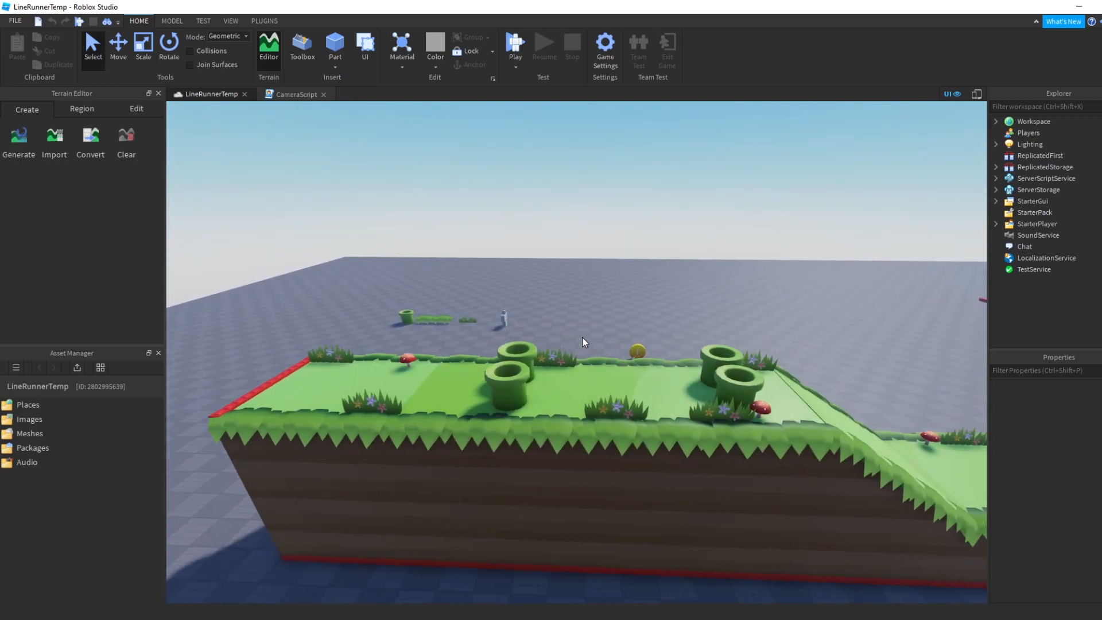
{"action": "key", "text": "s"}
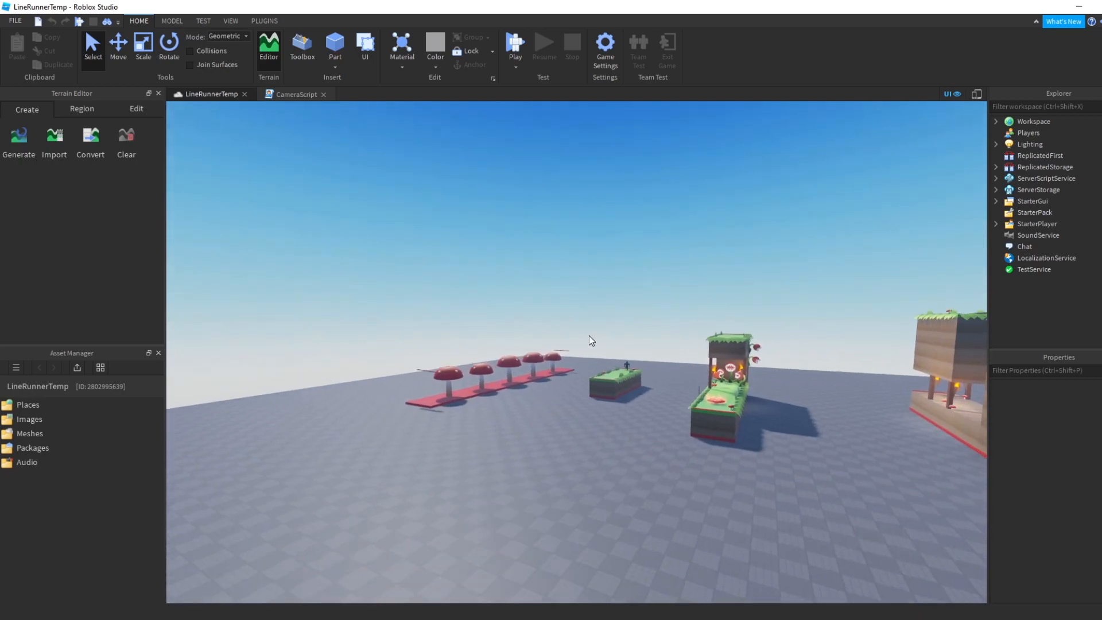
- Examine the covered platform section with the piranha plants, torches and wooden posts
{"action": "key", "text": "w"}
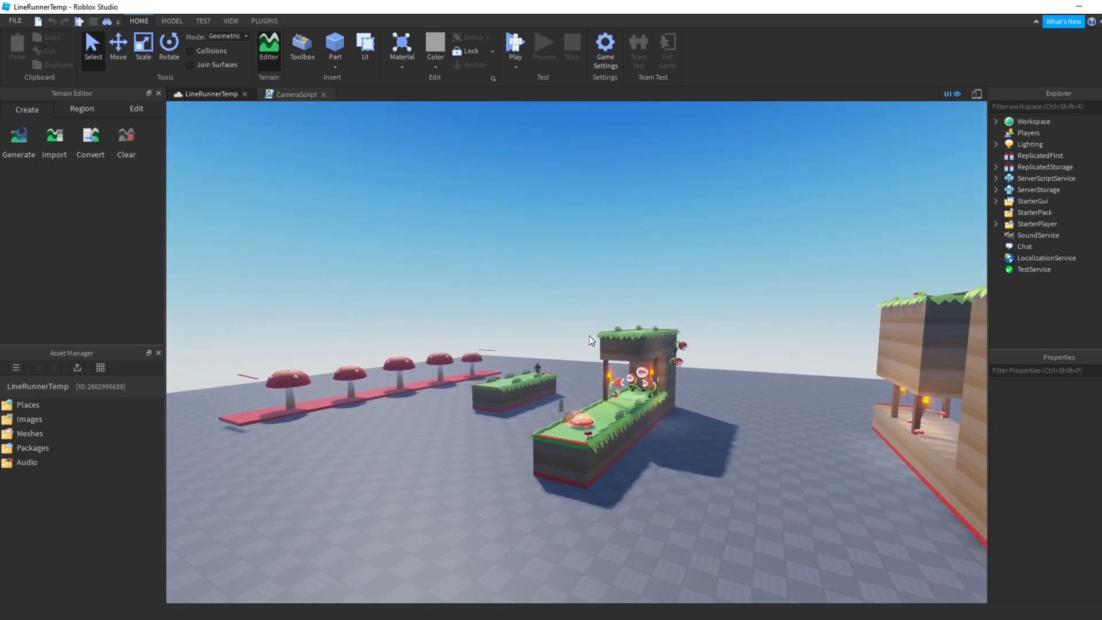
{"action": "key", "text": "w"}
{"action": "key", "text": "d"}
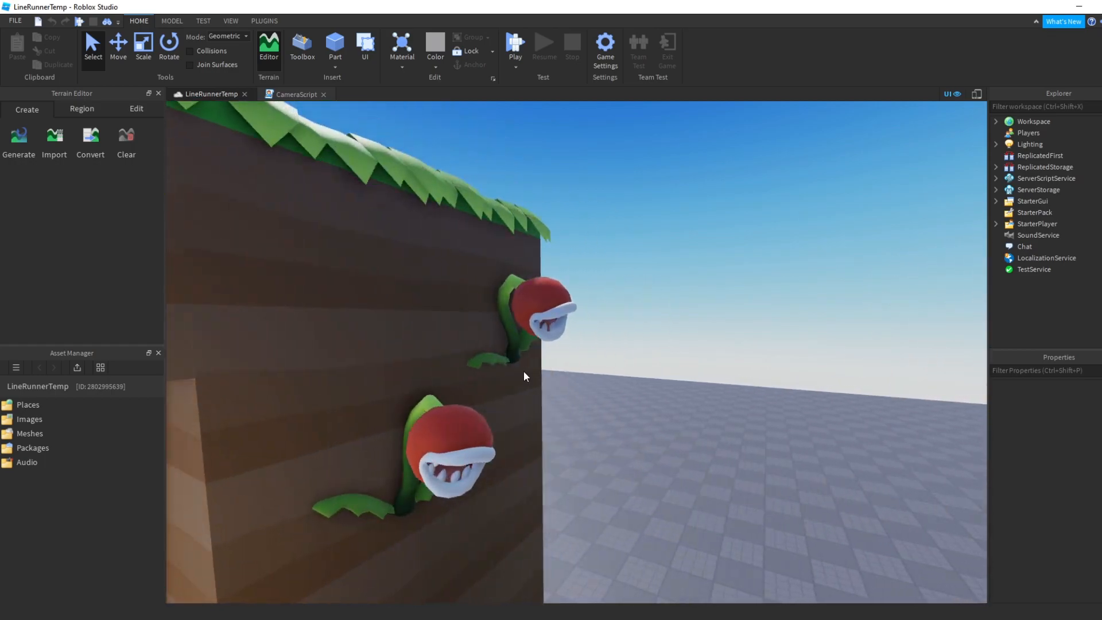
{"action": "key", "text": "s"}
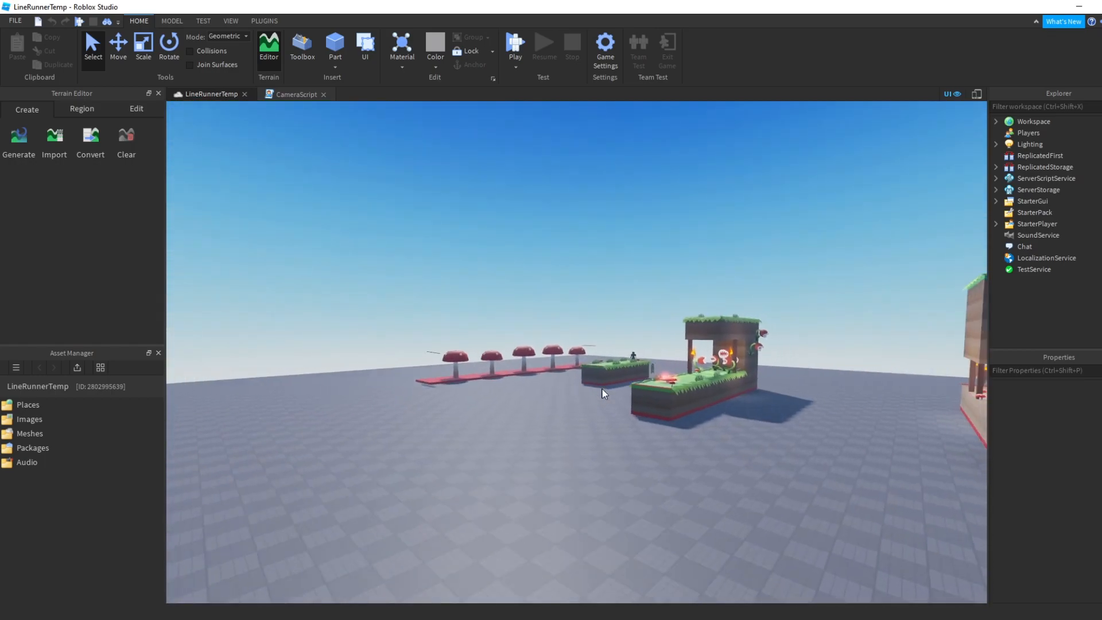
{"action": "key", "text": "w"}
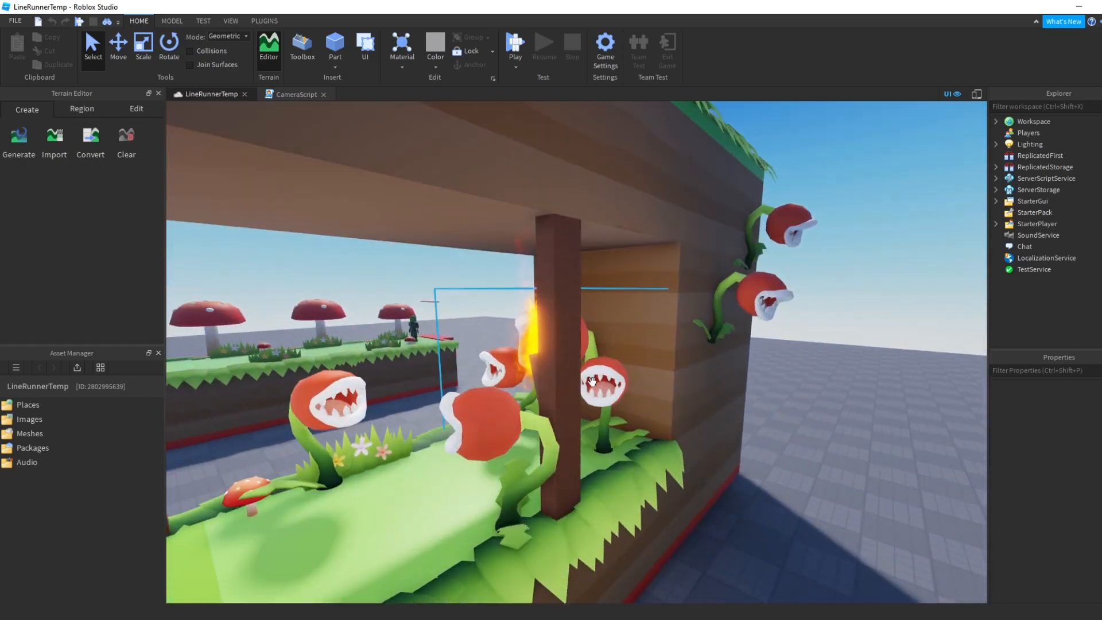
{"action": "key", "text": "s"}
{"action": "right_click_drag", "start_coordinate": [539, 406], "coordinate": [622, 383]}
{"action": "key", "text": "s"}
{"action": "key", "text": "a"}
{"action": "key", "text": "d"}
{"action": "key", "text": "s"}
{"action": "key", "text": "a"}
{"action": "key", "text": "w"}
{"action": "key", "text": "a"}
{"action": "key", "text": "w"}
{"action": "key", "text": "d"}
- Inspect the sloped hill sections and the surrounding track pieces from several viewpoints
{"action": "key", "text": "s"}
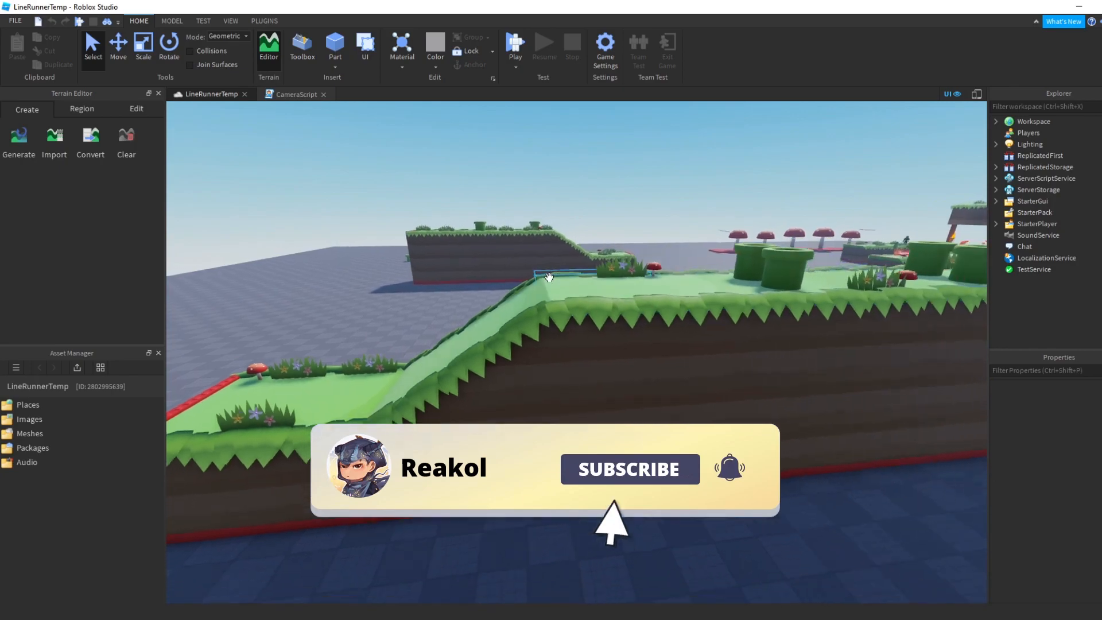
{"action": "key", "text": "d"}
{"action": "key", "text": "a"}
{"action": "right_click_drag", "start_coordinate": [655, 302], "coordinate": [657, 304]}
{"action": "key", "text": "w"}
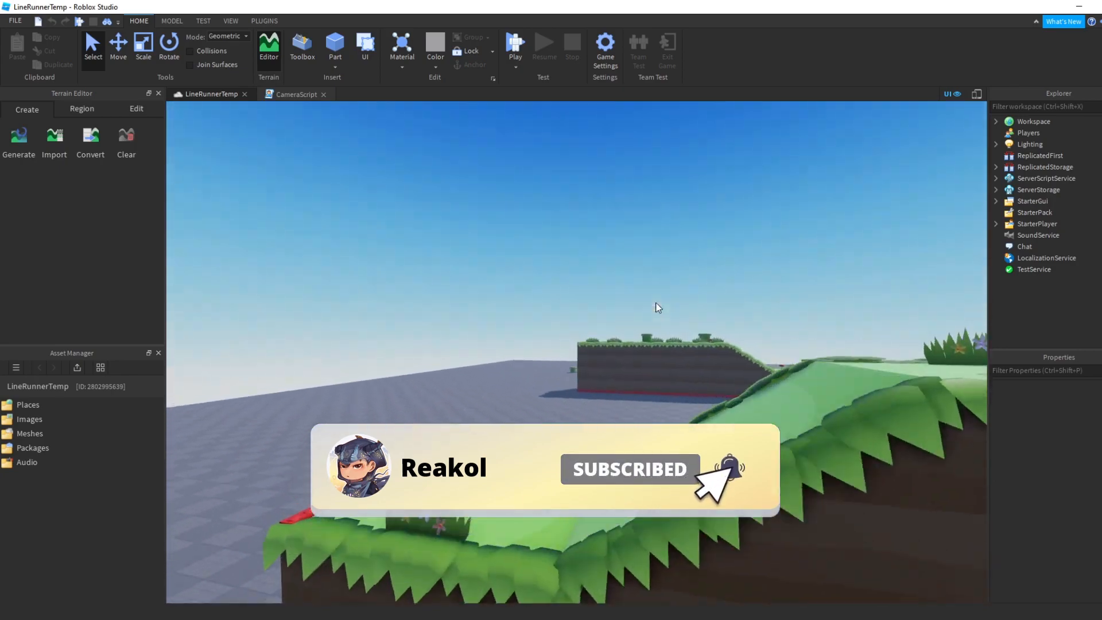
{"action": "right_click_drag", "start_coordinate": [656, 346], "coordinate": [657, 347]}
{"action": "key", "text": "w"}
{"action": "right_click_drag", "start_coordinate": [553, 423], "coordinate": [540, 374]}
{"action": "key", "text": "s"}
{"action": "key", "text": "w"}
{"action": "right_click_drag", "start_coordinate": [630, 364], "coordinate": [607, 354]}
{"action": "key", "text": "s"}
{"action": "key", "text": "s"}
{"action": "key", "text": "d"}
{"action": "key", "text": "w"}
{"action": "key", "text": "s"}
{"action": "key", "text": "w"}
{"action": "key", "text": "w"}
{"action": "right_click_drag", "start_coordinate": [643, 454], "coordinate": [656, 431]}
{"action": "key", "text": "w"}
{"action": "key", "text": "w"}
{"action": "key", "text": "s"}
{"action": "key", "text": "w"}
{"action": "key", "text": "w"}
{"action": "key", "text": "s"}
{"action": "key", "text": "a"}
{"action": "key", "text": "w"}
- Examine the row of giant red mushroom platforms and the nearby pipe platform
{"action": "right_click_drag", "start_coordinate": [680, 232], "coordinate": [681, 232]}
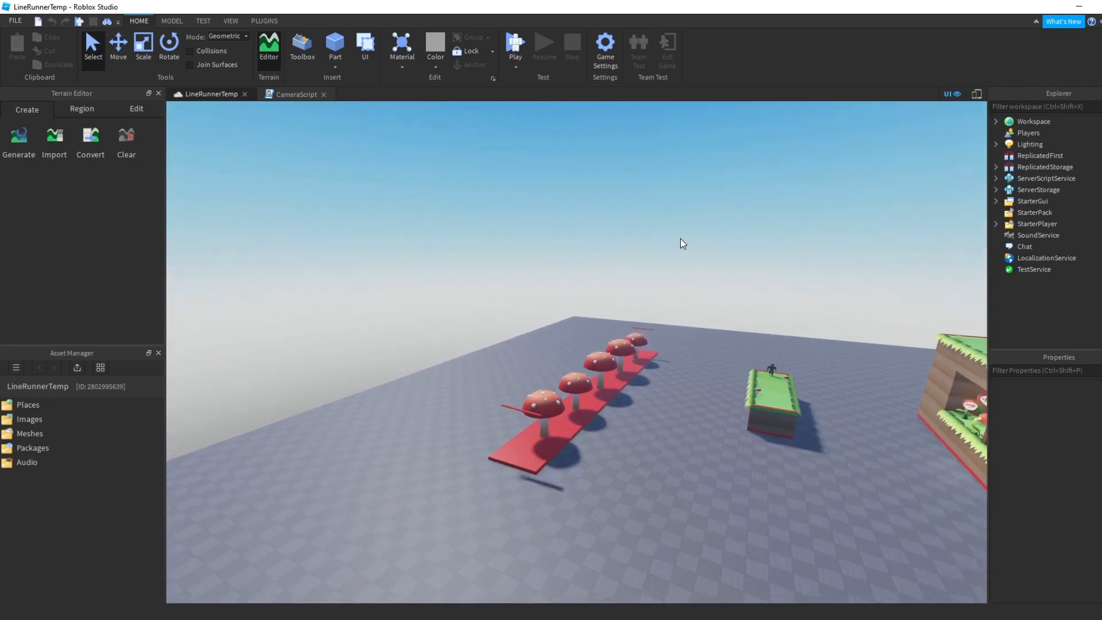
{"action": "key", "text": "w"}
{"action": "right_click_drag", "start_coordinate": [562, 429], "coordinate": [569, 430]}
{"action": "right_click_drag", "start_coordinate": [528, 332], "coordinate": [529, 332]}
{"action": "key", "text": "a"}
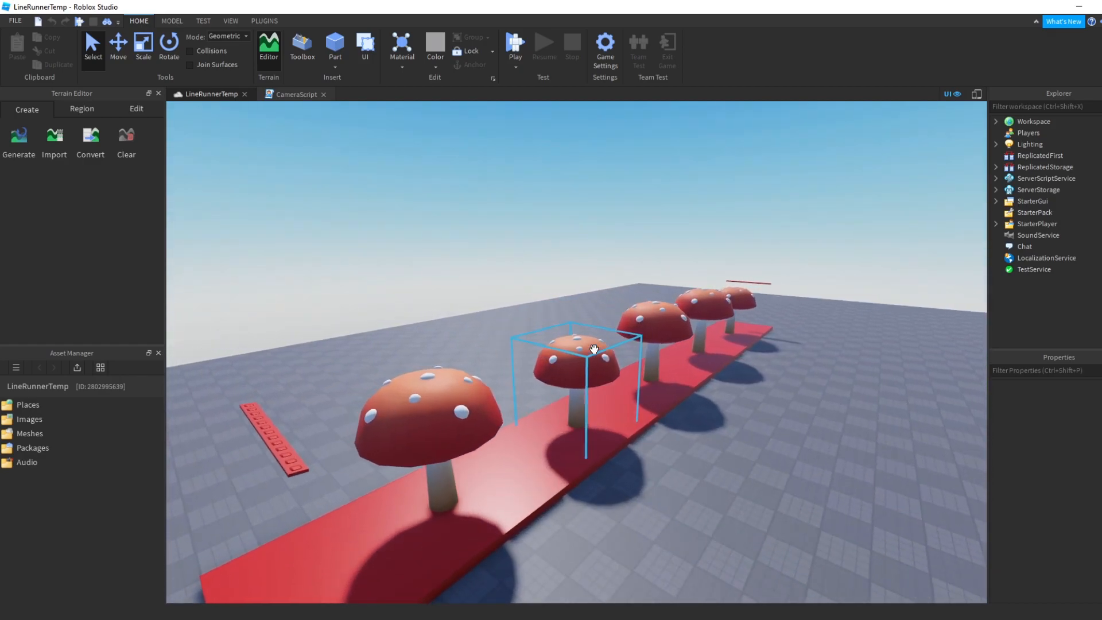
{"action": "right_click_drag", "start_coordinate": [605, 442], "coordinate": [604, 442]}
{"action": "key", "text": "w"}
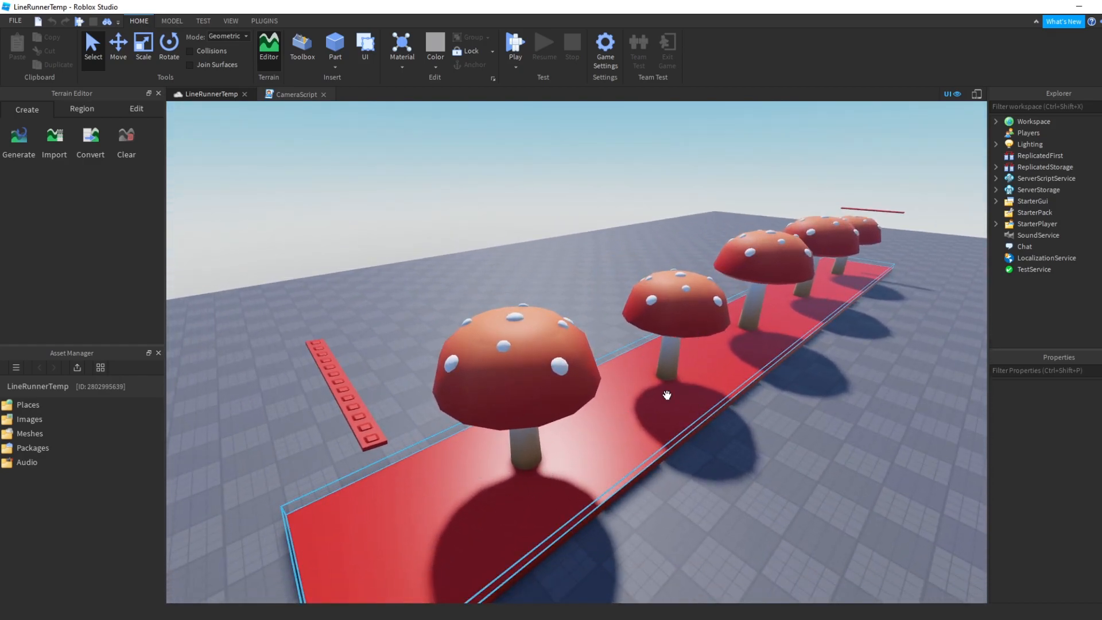
{"action": "key", "text": "s"}
{"action": "right_click_drag", "start_coordinate": [705, 351], "coordinate": [710, 353]}
{"action": "key", "text": "d"}
{"action": "key", "text": "a"}
{"action": "right_click_drag", "start_coordinate": [582, 175], "coordinate": [585, 179]}
{"action": "key", "text": "s"}
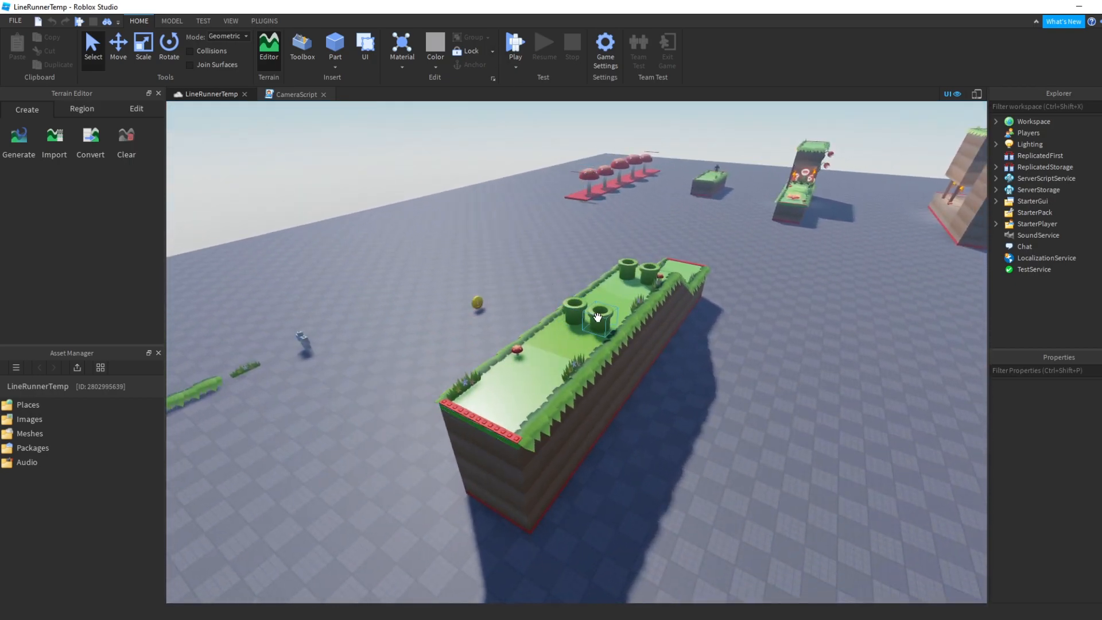
{"action": "key", "text": "d"}
{"action": "right_click_drag", "start_coordinate": [709, 298], "coordinate": [780, 311]}
{"action": "key", "text": "w"}
{"action": "right_click_drag", "start_coordinate": [577, 177], "coordinate": [432, 55]}
{"action": "key", "text": "d"}
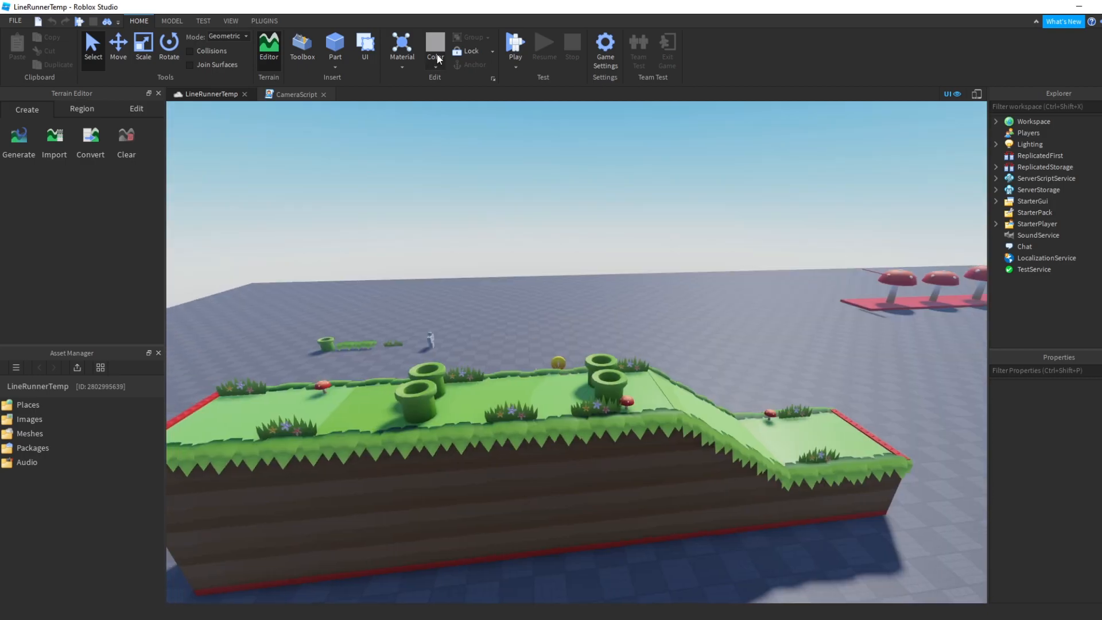
- Playtest the runner, jumping across the generated platforms until the run ends, and stop the test
{"action": "left_click", "coordinate": [516, 43]}
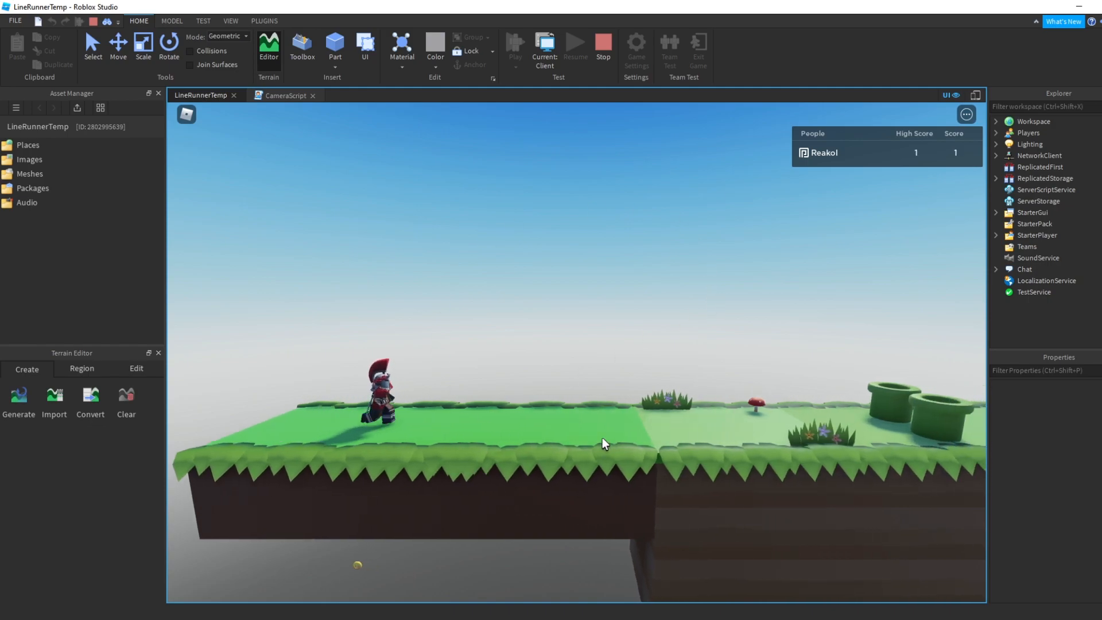
{"action": "key", "text": "space"}
{"action": "key", "text": "space"}
{"action": "key", "text": "space"}
{"action": "key", "text": "space"}
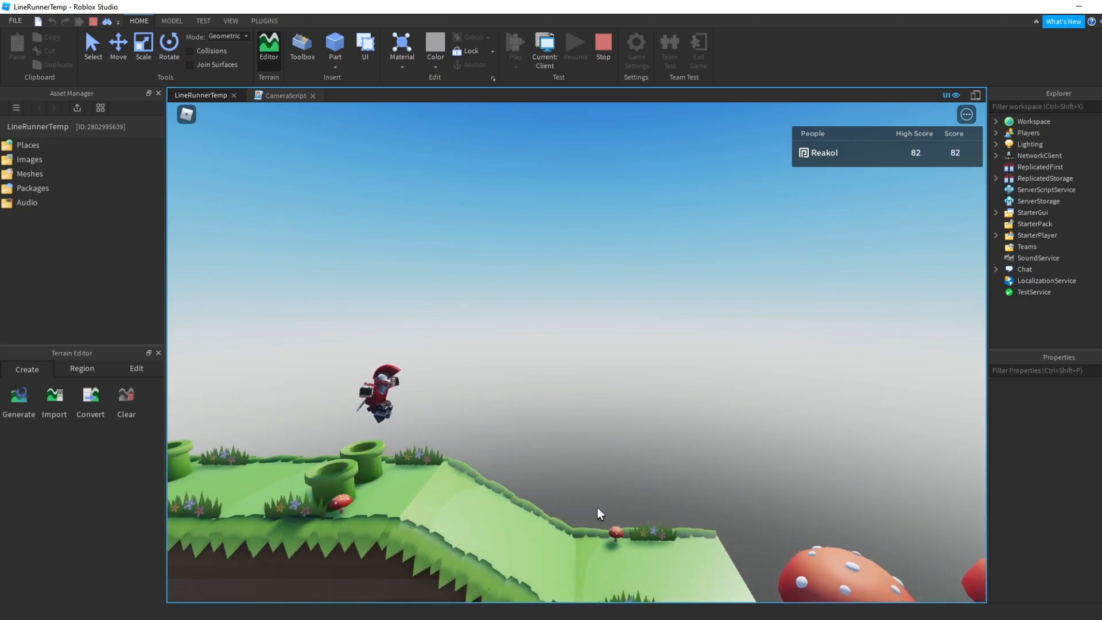
{"action": "key", "text": "space"}
{"action": "key", "text": "space"}
{"action": "key", "text": "space"}
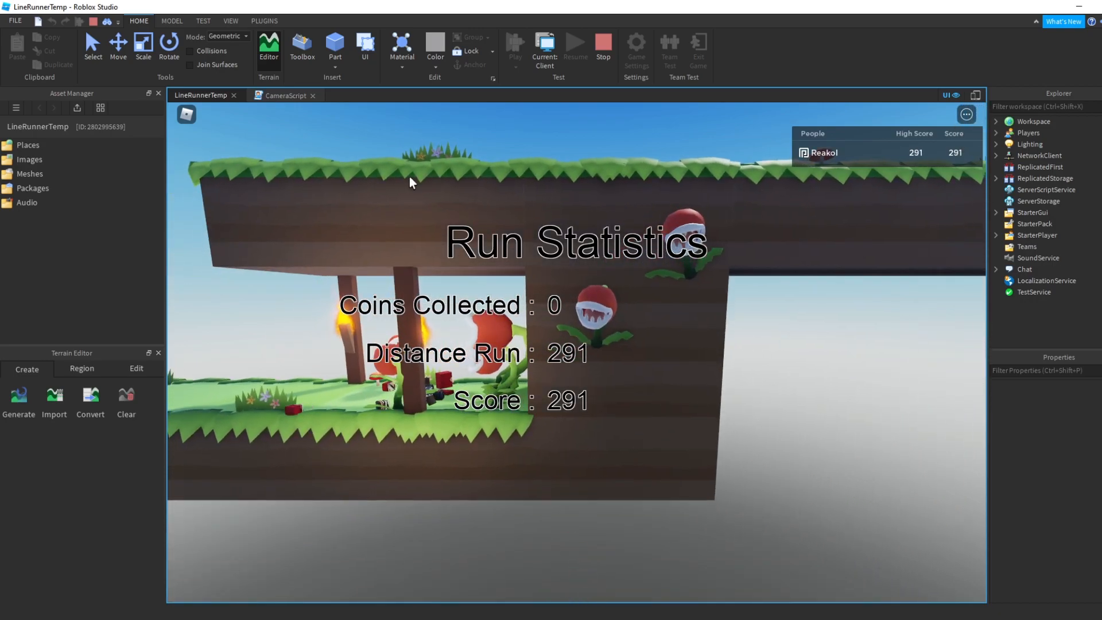
{"action": "left_click", "coordinate": [599, 48]}
- Survey the whole set of track sections in the level from above and from the side
{"action": "right_click_drag", "start_coordinate": [611, 249], "coordinate": [608, 260]}
{"action": "key", "text": "w"}
{"action": "right_click_drag", "start_coordinate": [622, 363], "coordinate": [693, 416]}
{"action": "key", "text": "d"}
{"action": "key", "text": "s"}
{"action": "key", "text": "a"}
{"action": "key", "text": "w"}
{"action": "right_click_drag", "start_coordinate": [538, 350], "coordinate": [539, 349]}
{"action": "key", "text": "a"}
{"action": "key", "text": "d"}
{"action": "right_click_drag", "start_coordinate": [624, 314], "coordinate": [638, 319]}
{"action": "key", "text": "a"}
{"action": "key", "text": "s"}
{"action": "key", "text": "a"}
{"action": "key", "text": "s"}
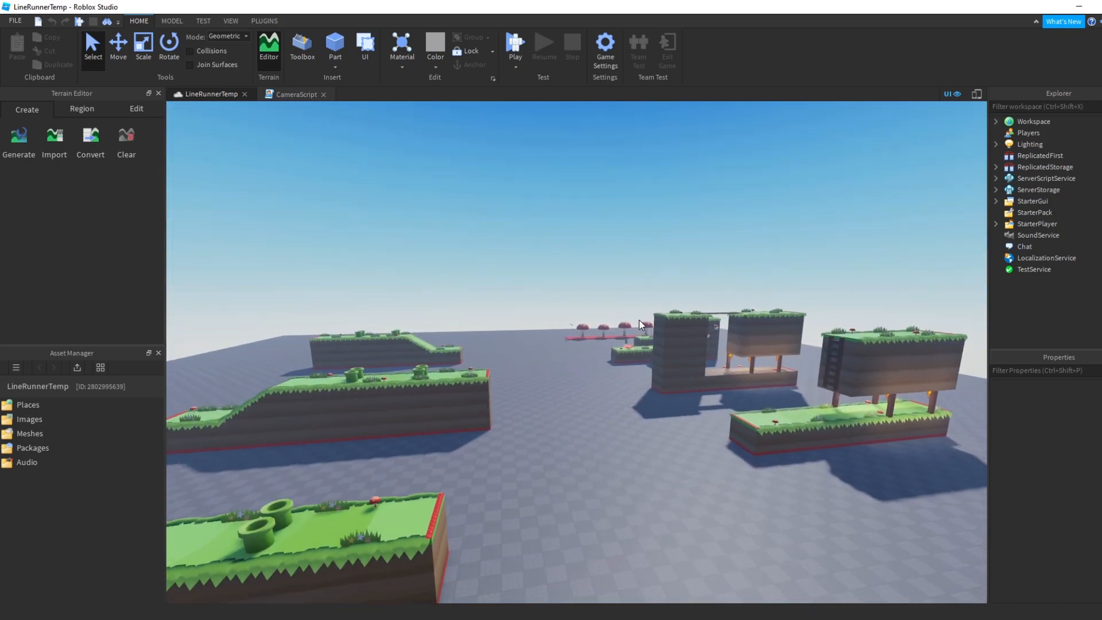
{"action": "key", "text": "d"}
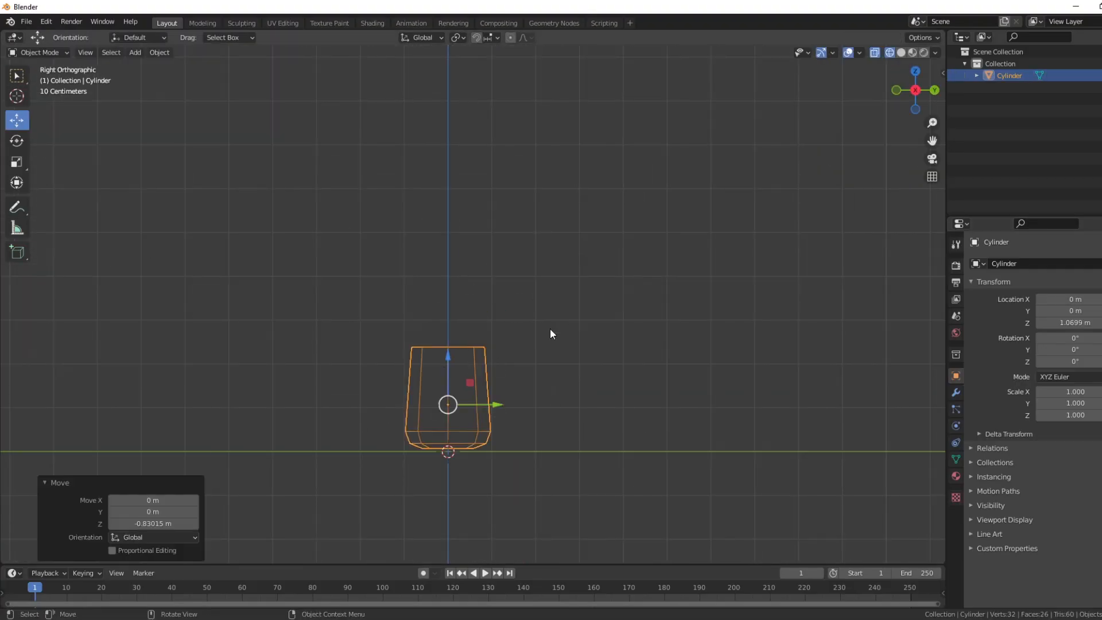
- Switch to Blender and add a cylinder mesh to the scene with the mushroom's tapered stem
{"action": "left_click", "coordinate": [135, 52]}
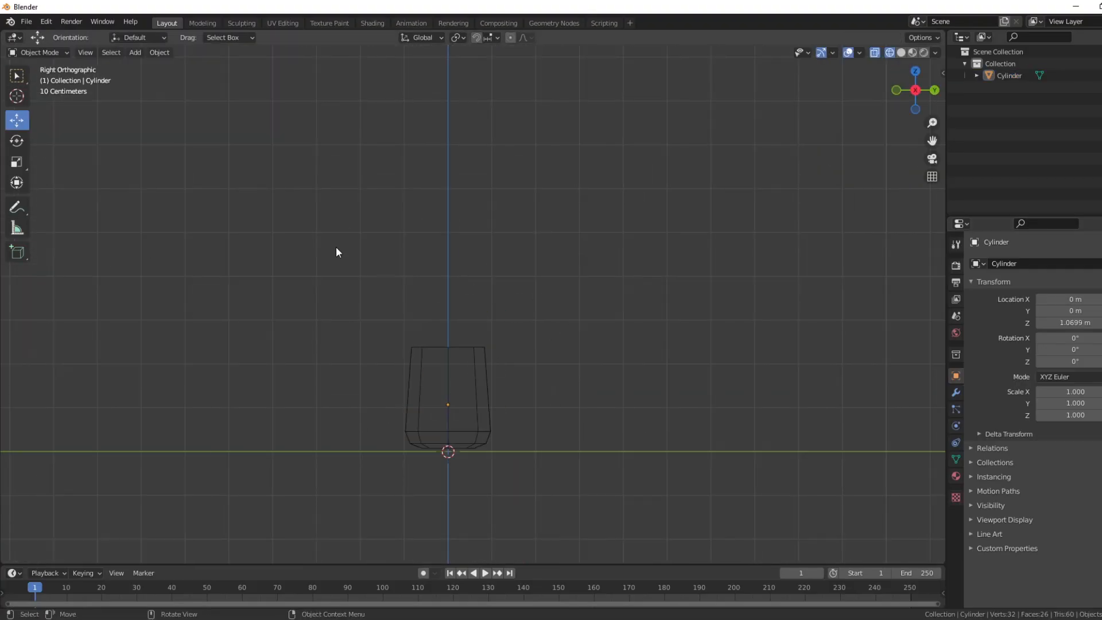
{"action": "left_click", "coordinate": [256, 125]}
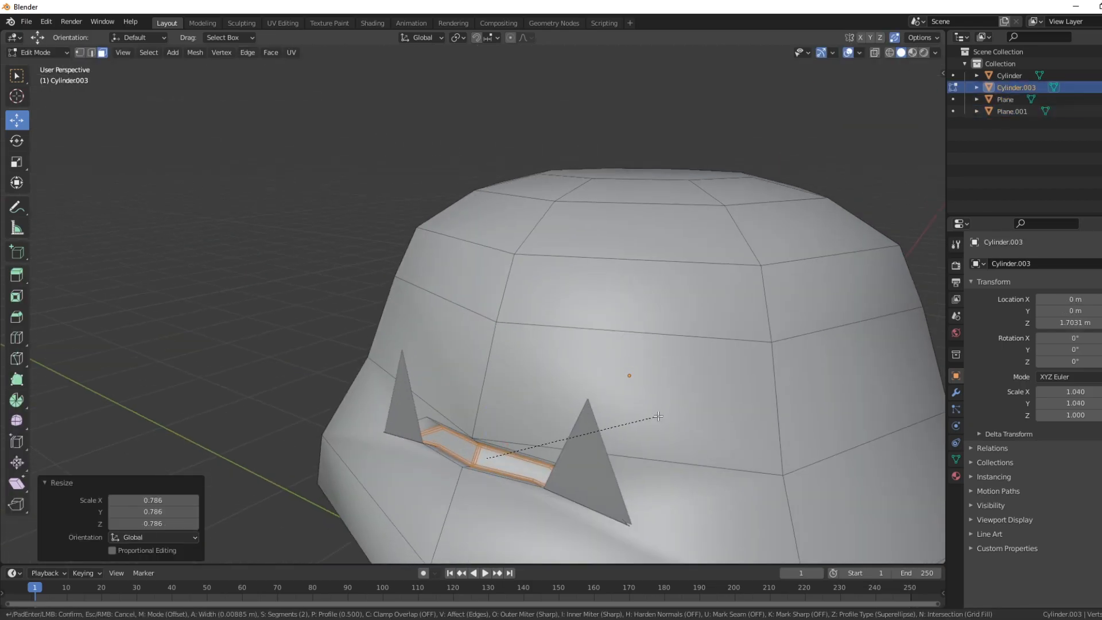
- Bevel the selected mouth faces with 2 segments and scale the fangs' UV islands to about 0.8 on the light palette swatch
{"action": "left_click", "coordinate": [752, 419]}
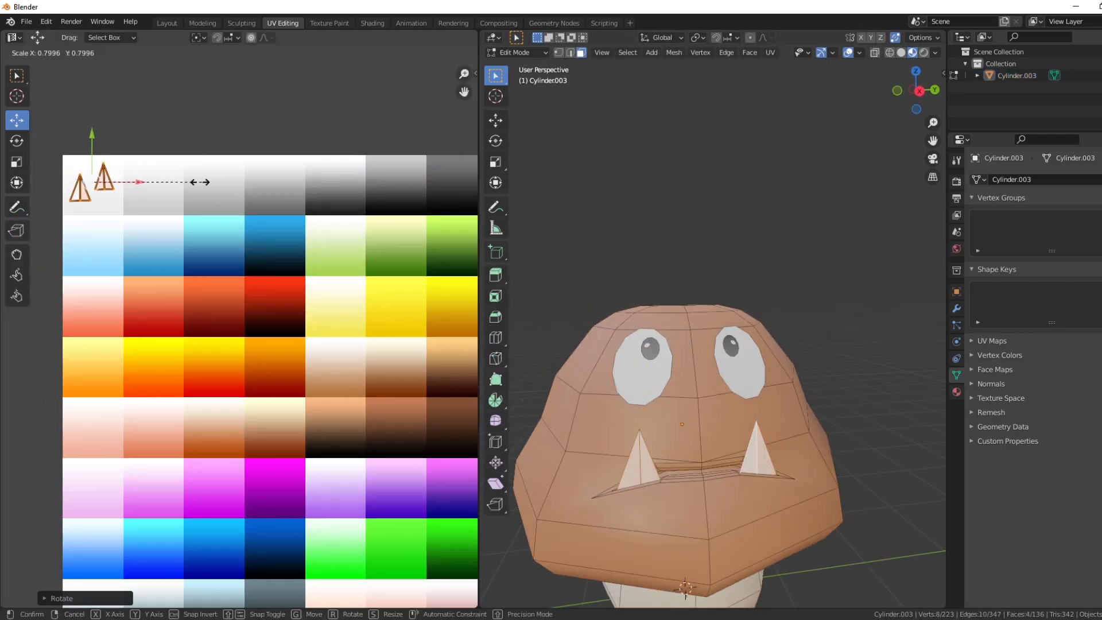
{"action": "left_click", "coordinate": [200, 182]}
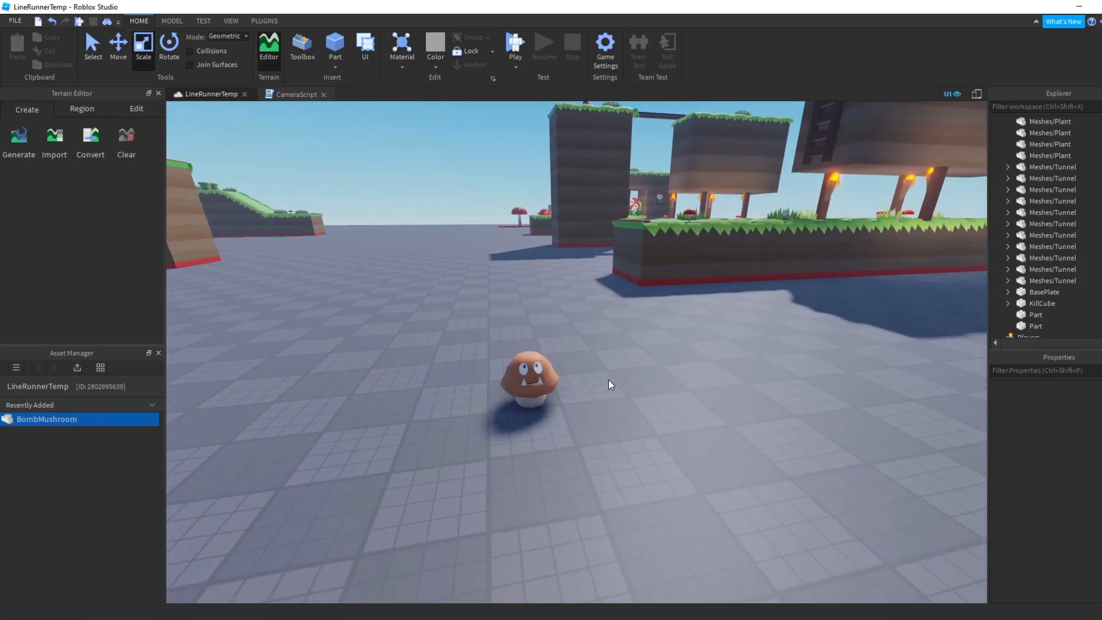
- Switch to Roblox Studio and move the Behaviours folder from the first Mine into the BombMushroom mesh
{"action": "left_click_drag", "start_coordinate": [633, 427], "coordinate": [611, 427]}
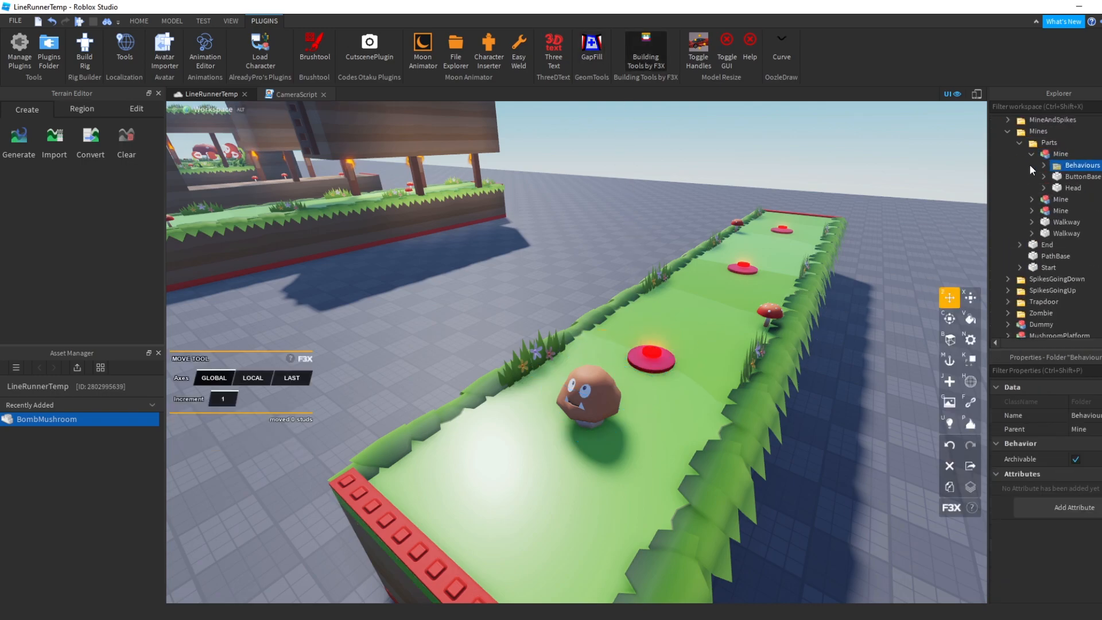
{"action": "left_click", "coordinate": [1044, 165]}
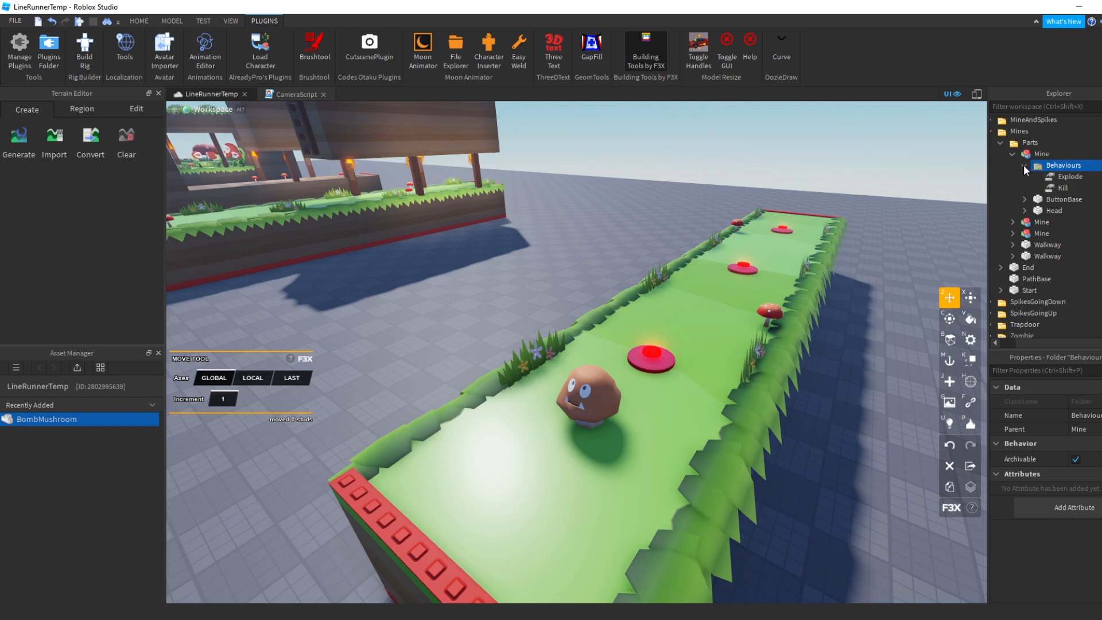
{"action": "left_click", "coordinate": [1039, 199]}
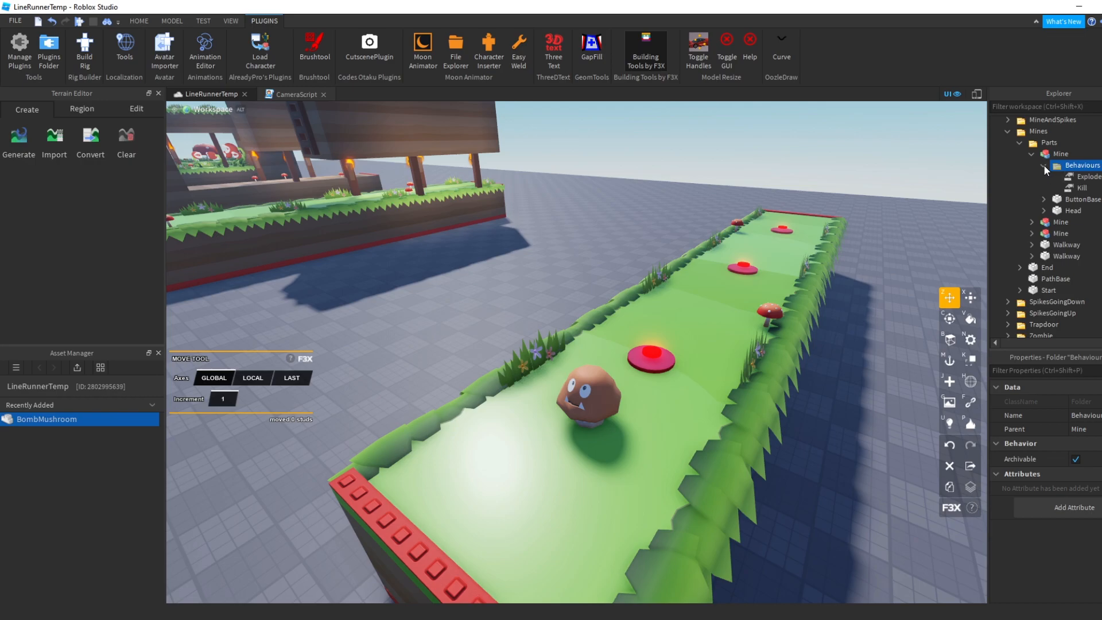
{"action": "left_click", "coordinate": [1017, 171]}
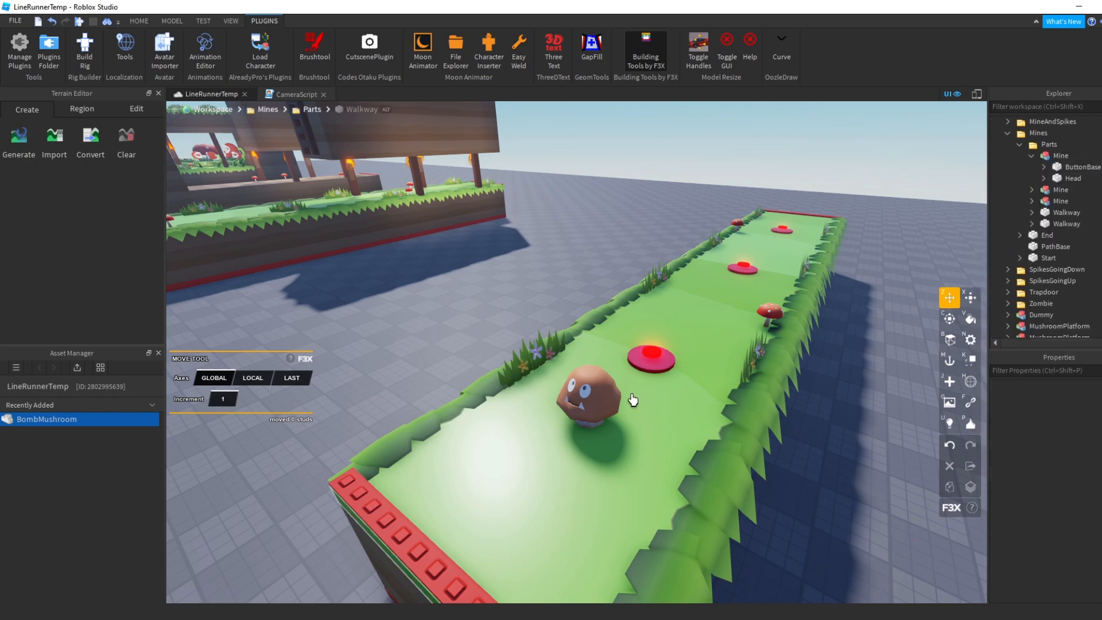
{"action": "left_click", "coordinate": [593, 395]}
{"action": "right_click", "coordinate": [1038, 333]}
{"action": "left_click", "coordinate": [1020, 35]}
- Position the BombMushroom mesh on the Mines walkway in place of the first mine, moving it in 1-stud increments
{"action": "right_click_drag", "start_coordinate": [591, 347], "coordinate": [538, 348]}
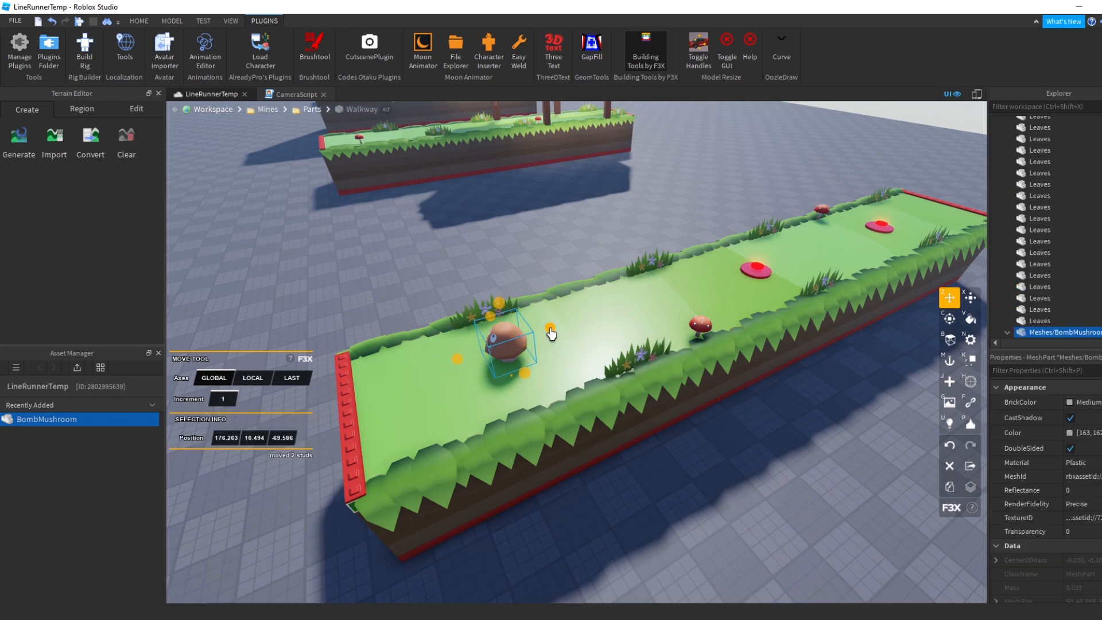
{"action": "right_click_drag", "start_coordinate": [598, 327], "coordinate": [981, 287]}
{"action": "left_click", "coordinate": [796, 251]}
- Start a playtest of the level with the BombMushroom placed on the Mines section
{"action": "key", "text": "s"}
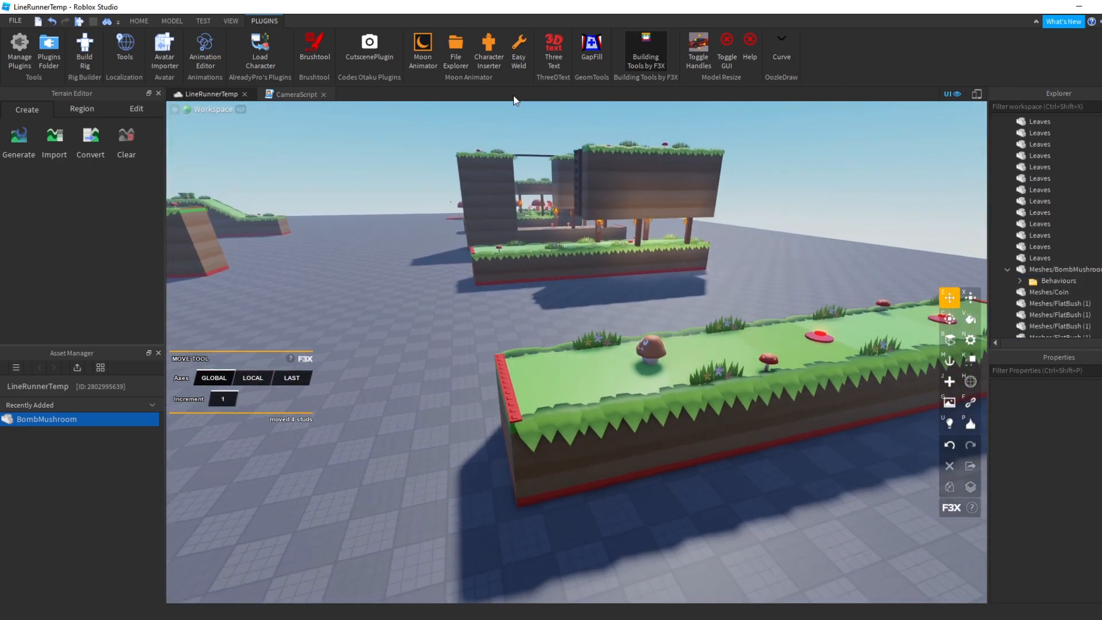
{"action": "key", "text": "d"}
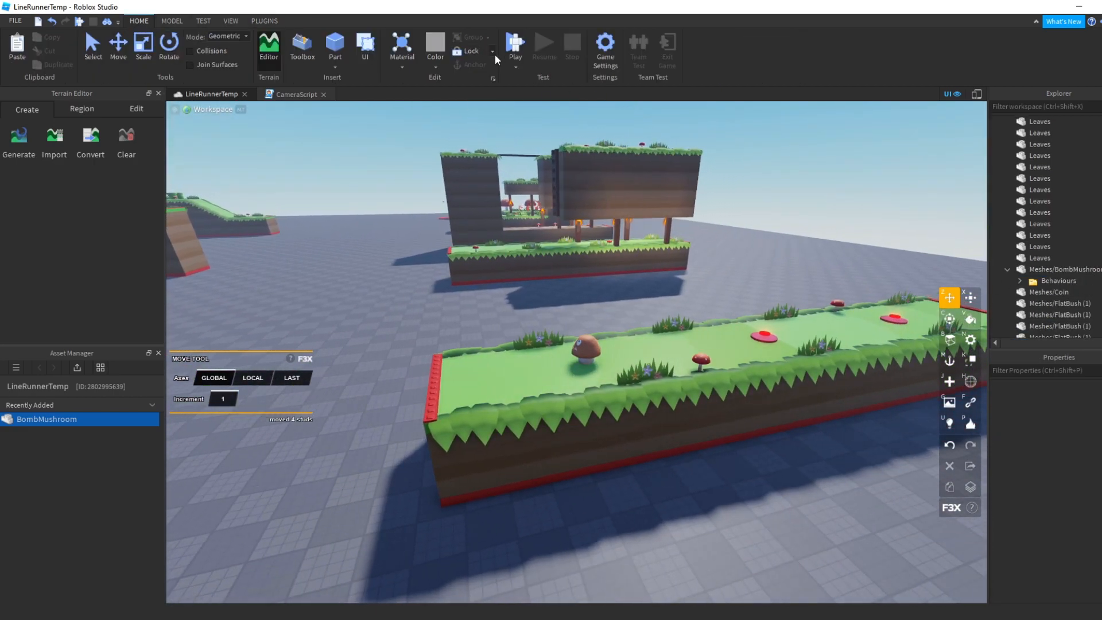
{"action": "left_click", "coordinate": [516, 50]}
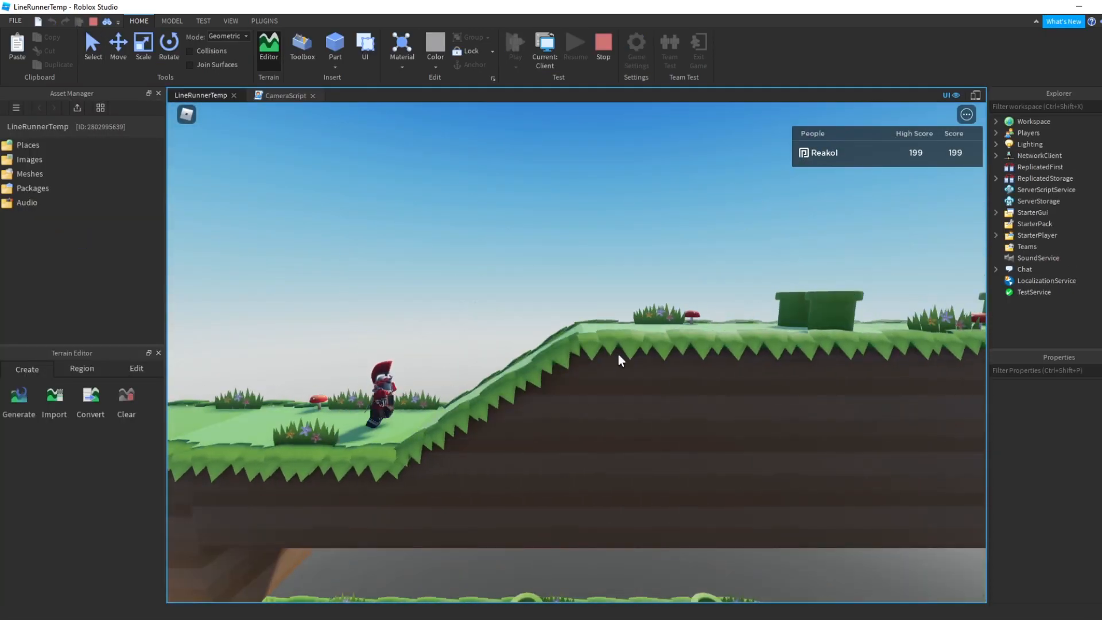
- Hide the leaderboard and stop the playtest
{"action": "key", "text": "Tab"}
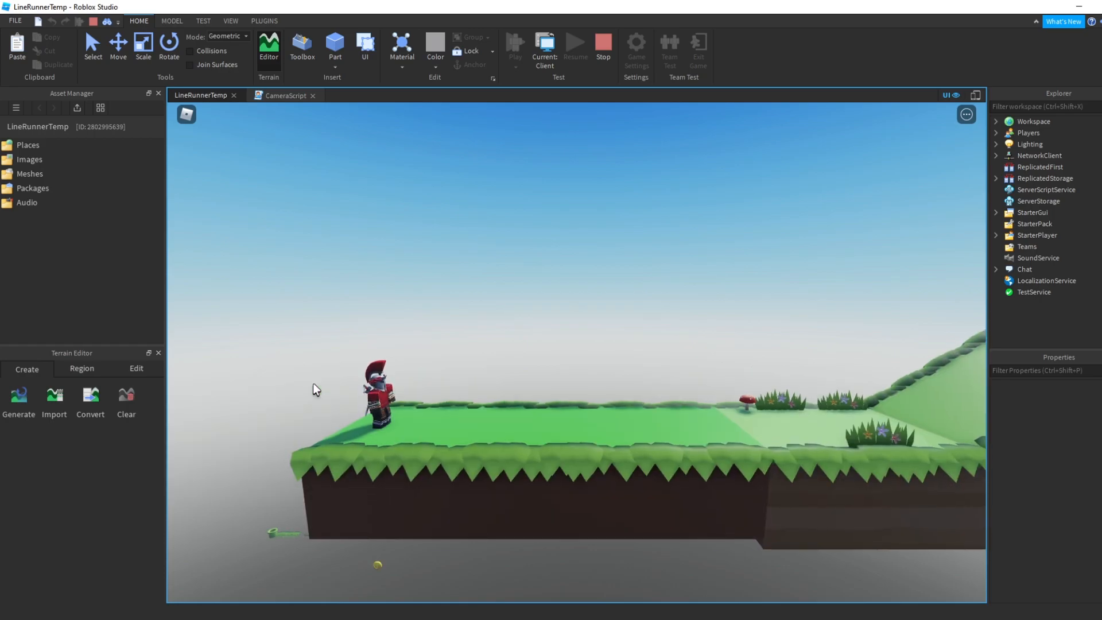
{"action": "left_click", "coordinate": [604, 50]}
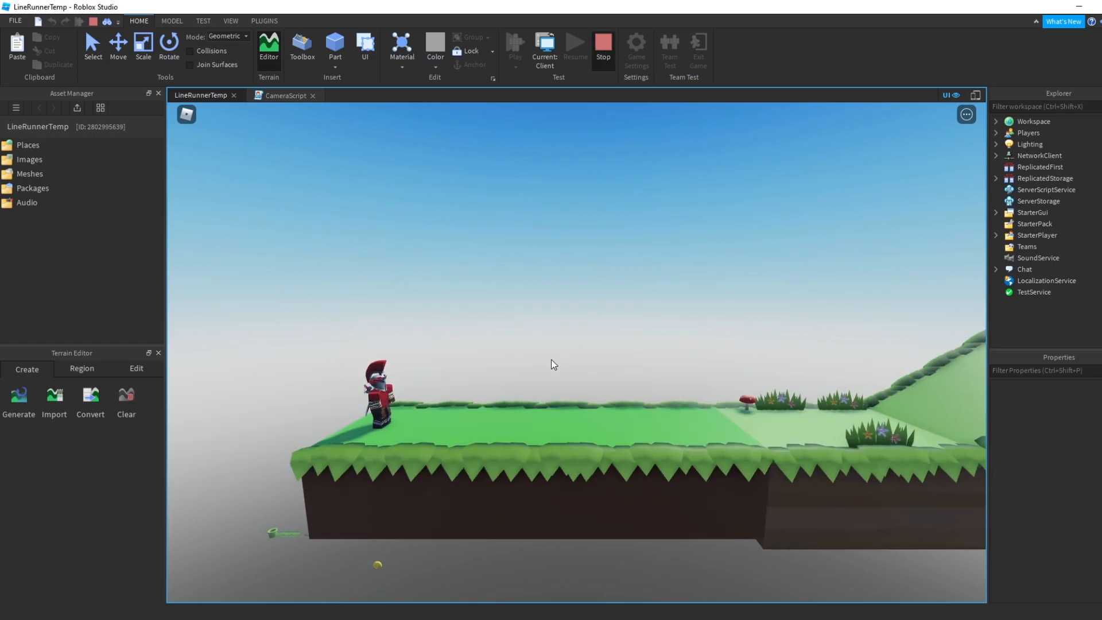
- Duplicate the BombMushroom with the F3X building tools and move the copy 23 studs along the walkway to the second mine
{"action": "key", "text": "w"}
{"action": "left_click", "coordinate": [435, 412]}
{"action": "key", "text": "s"}
{"action": "left_click", "coordinate": [264, 22]}
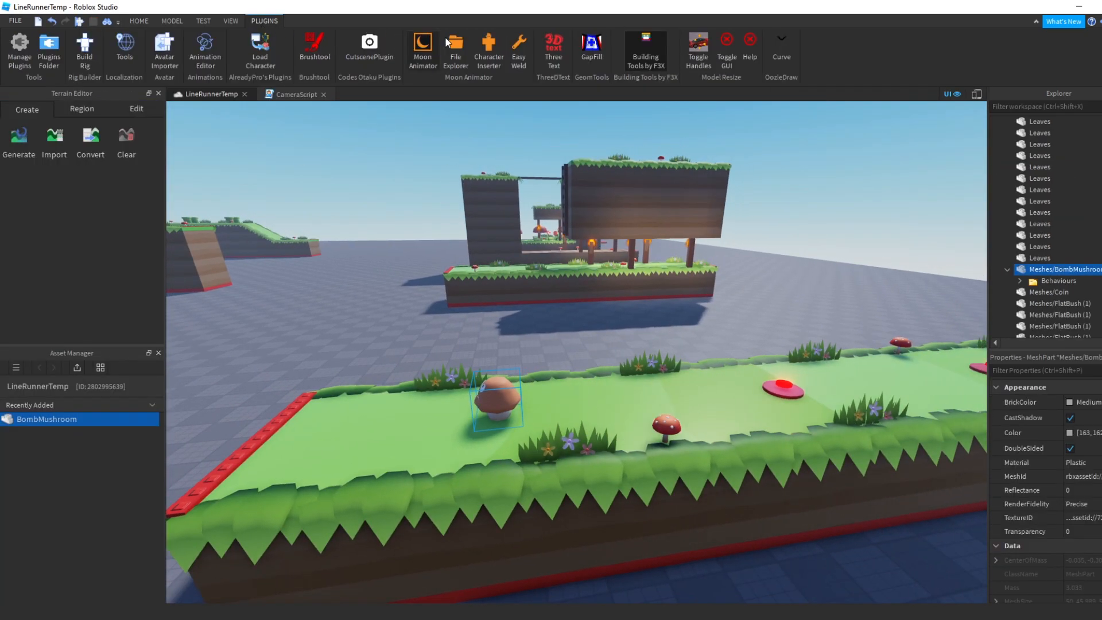
{"action": "left_click", "coordinate": [636, 46]}
{"action": "right_click_drag", "start_coordinate": [625, 254], "coordinate": [608, 293]}
{"action": "key", "text": "w"}
{"action": "key", "text": "ctrl+d"}
{"action": "left_click_drag", "start_coordinate": [563, 346], "coordinate": [649, 370]}
{"action": "key", "text": "d"}
- Delete the second mine from the Mines walkway
{"action": "left_click", "coordinate": [583, 391]}
{"action": "key", "text": "Delete"}
{"action": "key", "text": "s"}
{"action": "key", "text": "d"}
- Duplicate the second BombMushroom and move the copy along the walkway onto the third mine
{"action": "left_click", "coordinate": [725, 375]}
{"action": "key", "text": "a"}
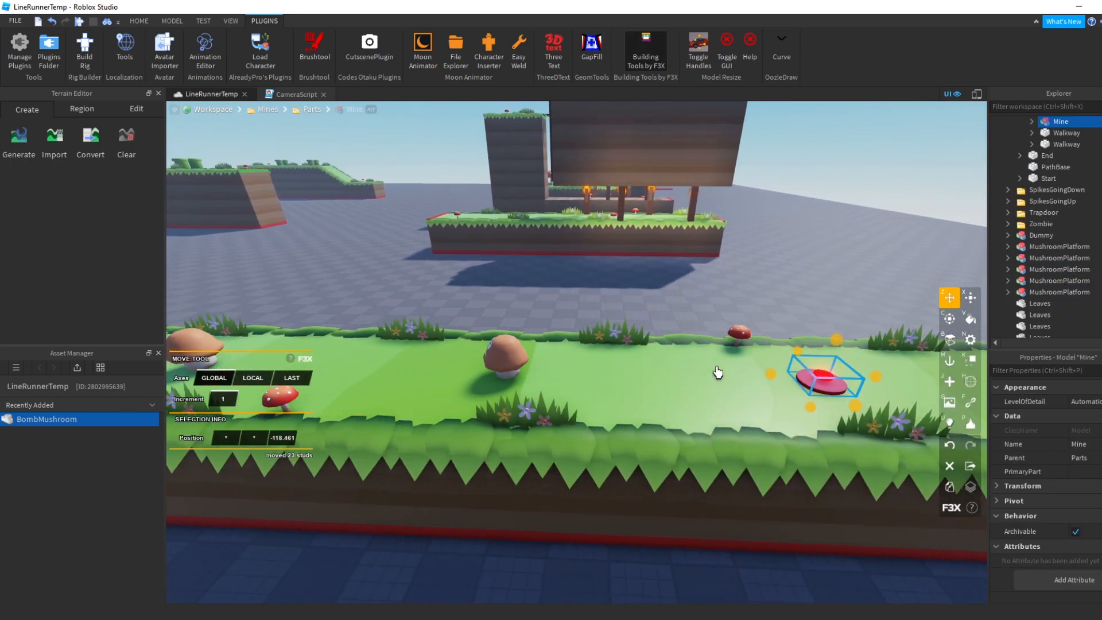
{"action": "key", "text": "d"}
{"action": "left_click", "coordinate": [487, 358]}
{"action": "key", "text": "ctrl+d"}
{"action": "key", "text": "d"}
{"action": "left_click_drag", "start_coordinate": [531, 366], "coordinate": [771, 367]}
{"action": "key", "text": "w"}
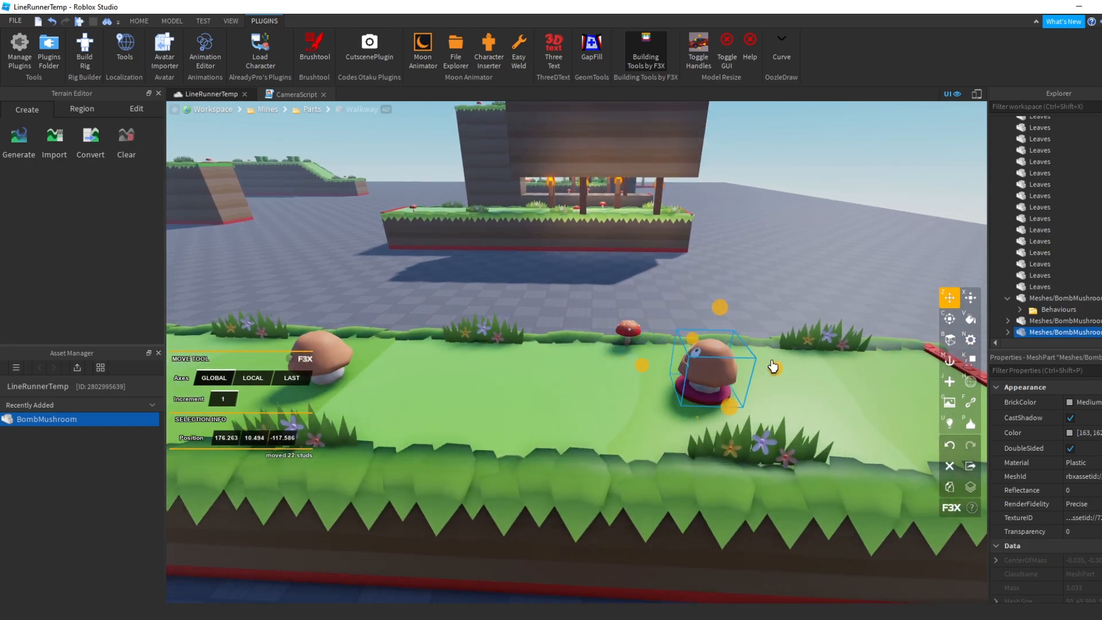
- Delete the third mine underneath the new BombMushroom
{"action": "key", "text": "s"}
{"action": "key", "text": "a"}
{"action": "key", "text": "Delete"}
- Rotate the first BombMushroom 36 degrees, to a Y rotation of 126
{"action": "mouse_move", "coordinate": [694, 402]}
{"action": "right_mouse_down"}
{"action": "mouse_move", "coordinate": [689, 372]}
{"action": "mouse_move", "coordinate": [713, 384]}
{"action": "mouse_move", "coordinate": [702, 392]}
{"action": "right_mouse_up"}
{"action": "key", "text": "s"}
{"action": "key", "text": "a"}
{"action": "key", "text": "w"}
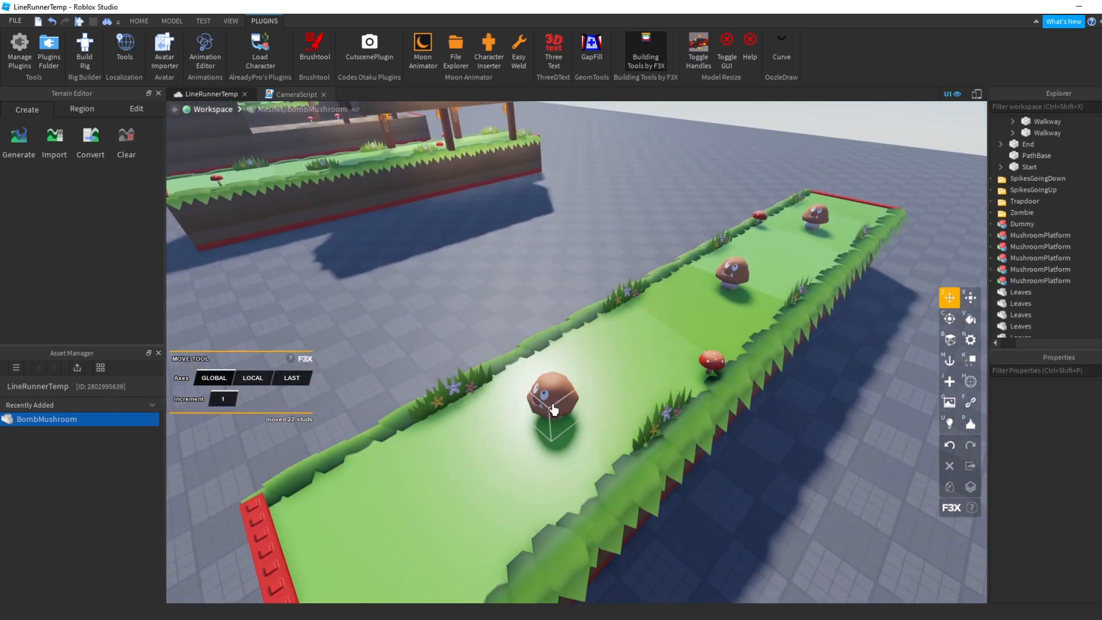
{"action": "left_click", "coordinate": [556, 411]}
{"action": "scroll", "coordinate": [555, 413], "scroll_direction": "up", "scroll_amount": 3}
{"action": "scroll", "coordinate": [556, 411], "scroll_direction": "down", "scroll_amount": 4}
{"action": "key", "text": "c"}
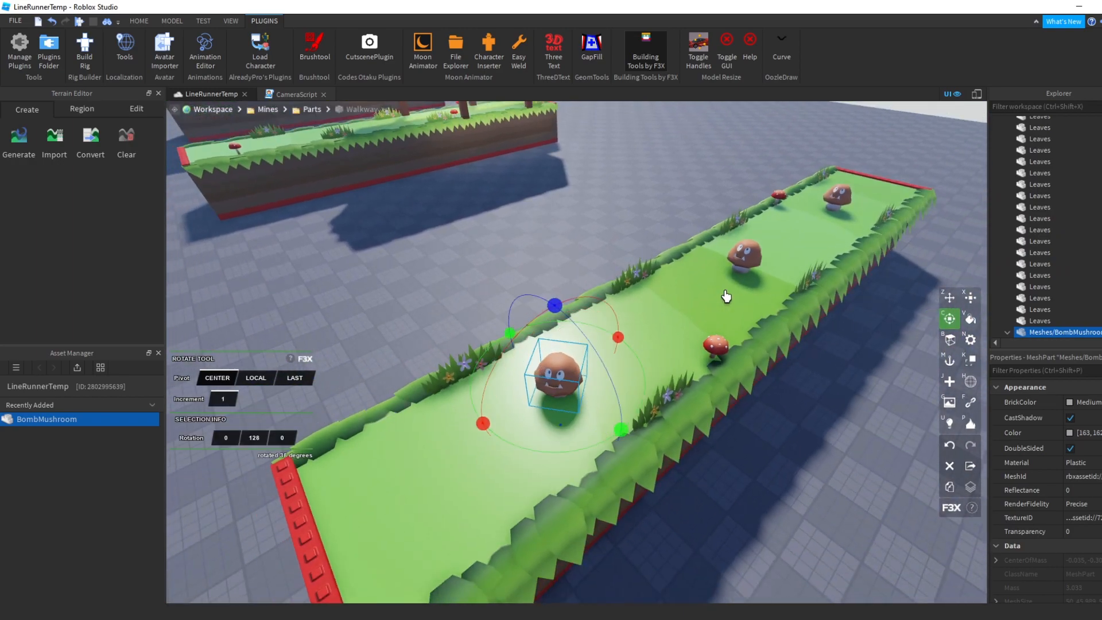
- Rotate the third BombMushroom at the far end of the walkway so its face points outward
{"action": "key", "text": "d"}
{"action": "right_click_drag", "start_coordinate": [775, 301], "coordinate": [801, 312]}
{"action": "key", "text": "w"}
{"action": "key", "text": "s"}
{"action": "left_click", "coordinate": [863, 288]}
{"action": "key", "text": "a"}
{"action": "key", "text": "s"}
{"action": "key", "text": "w"}
{"action": "key", "text": "s"}
{"action": "key", "text": "w"}
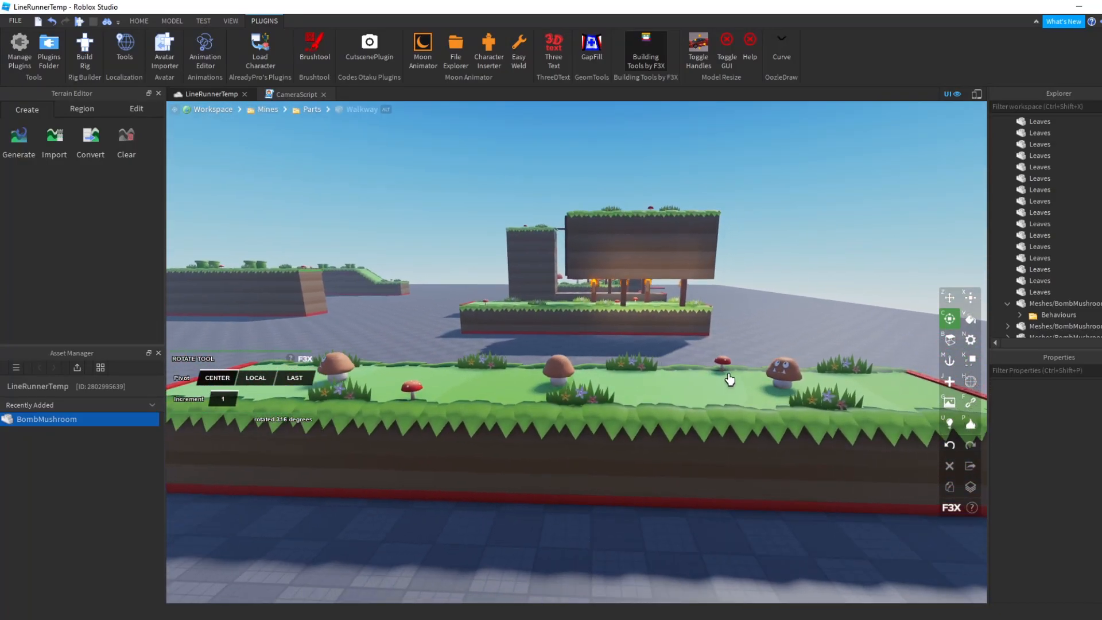
- Rotate the middle BombMushroom 65 degrees, to a Y rotation of 117
{"action": "left_click", "coordinate": [676, 408]}
{"action": "left_click", "coordinate": [681, 399]}
{"action": "key", "text": "s"}
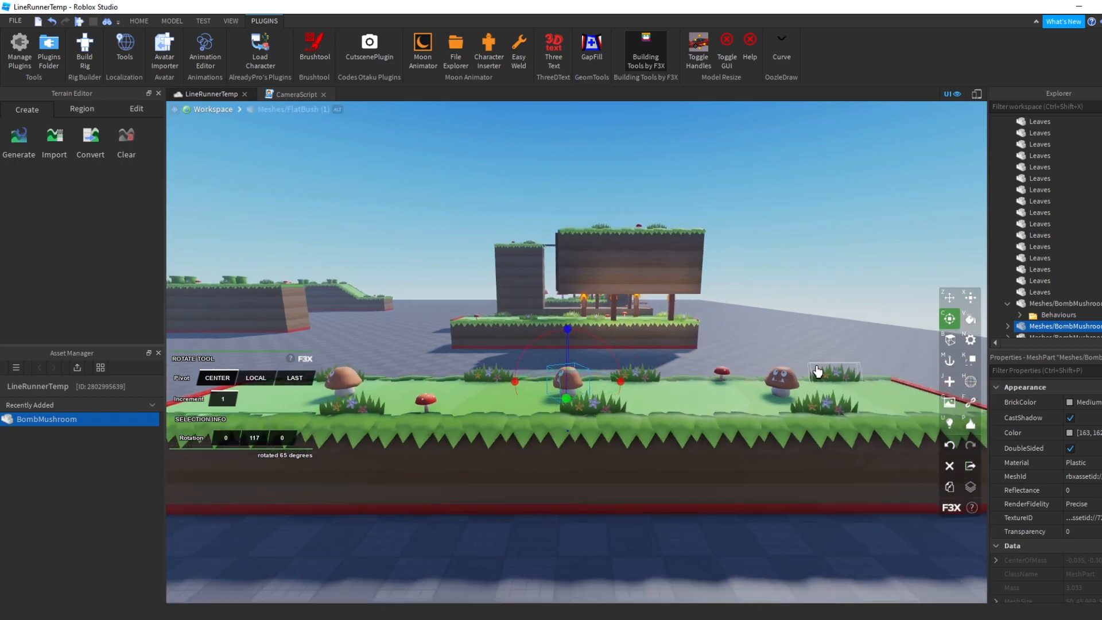
{"action": "key", "text": "w"}
{"action": "key", "text": "a"}
- Copy the four Textures of the brown Walkway block beside the piranha plant pit in MineAndSpikes
{"action": "right_click_drag", "start_coordinate": [786, 376], "coordinate": [787, 375]}
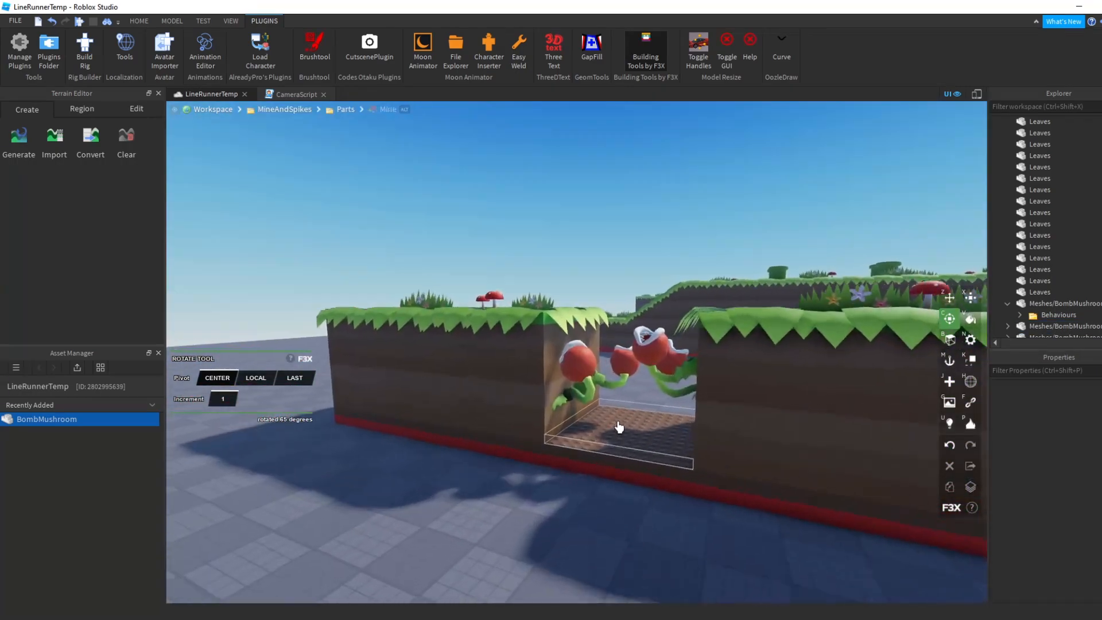
{"action": "scroll", "coordinate": [618, 430], "scroll_direction": "up", "scroll_amount": 5}
{"action": "scroll", "coordinate": [636, 354], "scroll_direction": "down", "scroll_amount": 5}
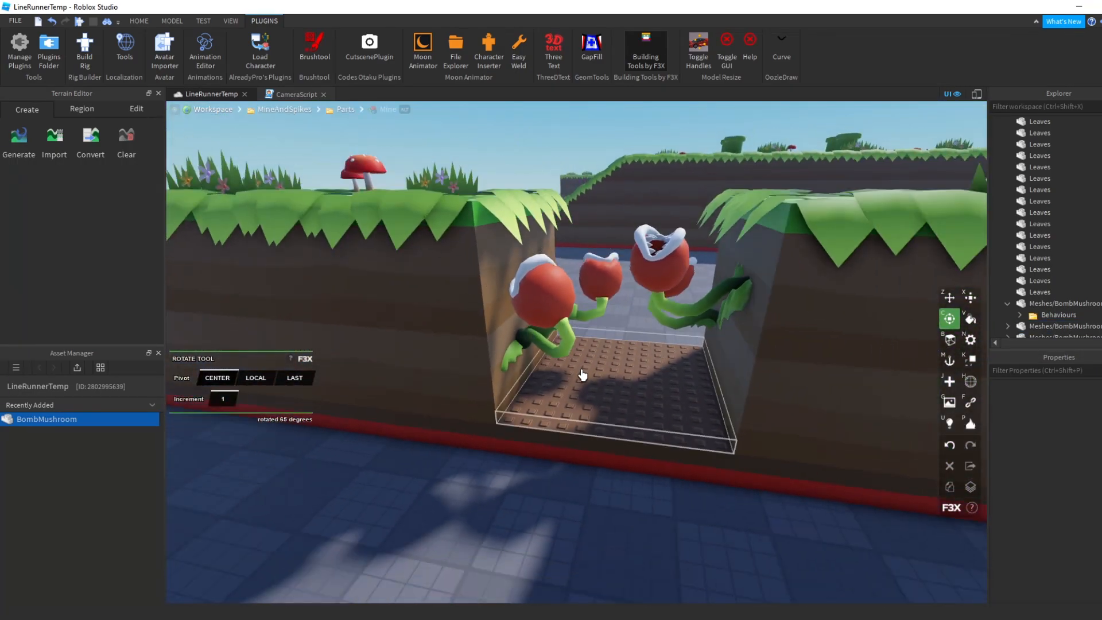
{"action": "scroll", "coordinate": [577, 396], "scroll_direction": "down", "scroll_amount": 3}
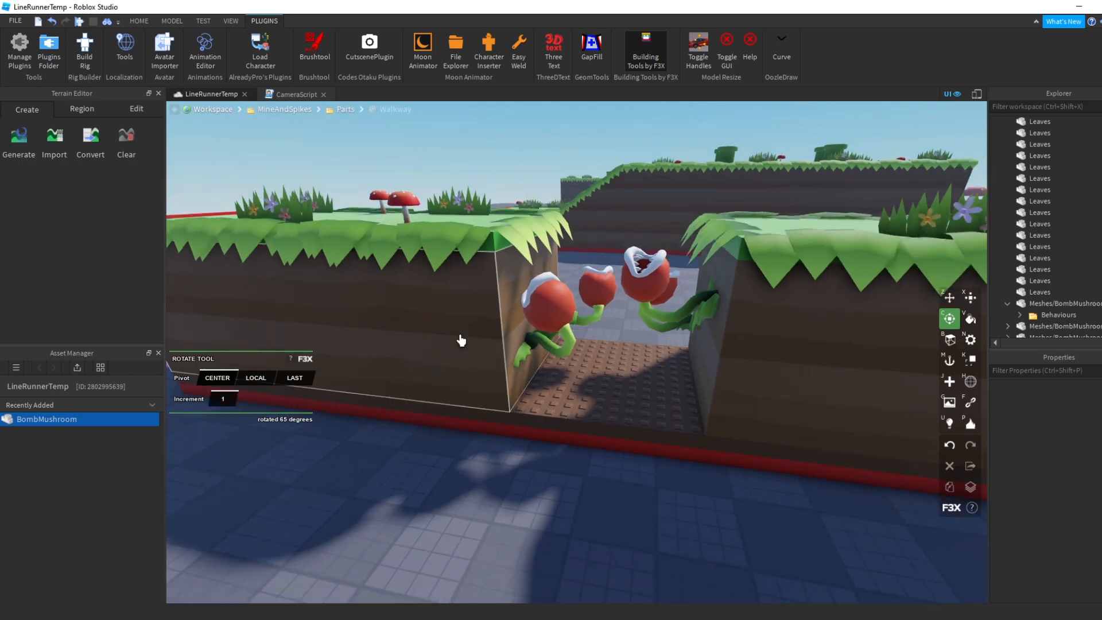
{"action": "left_click", "coordinate": [461, 341]}
{"action": "left_click", "coordinate": [1032, 122]}
{"action": "left_click", "coordinate": [1053, 134]}
{"action": "left_click", "coordinate": [1061, 167], "text": "shift"}
{"action": "right_click", "coordinate": [1060, 154]}
{"action": "left_click", "coordinate": [1021, 176]}
- Set the material of the pit's studded floor Walkway to SmoothPlastic
{"action": "left_click", "coordinate": [578, 423]}
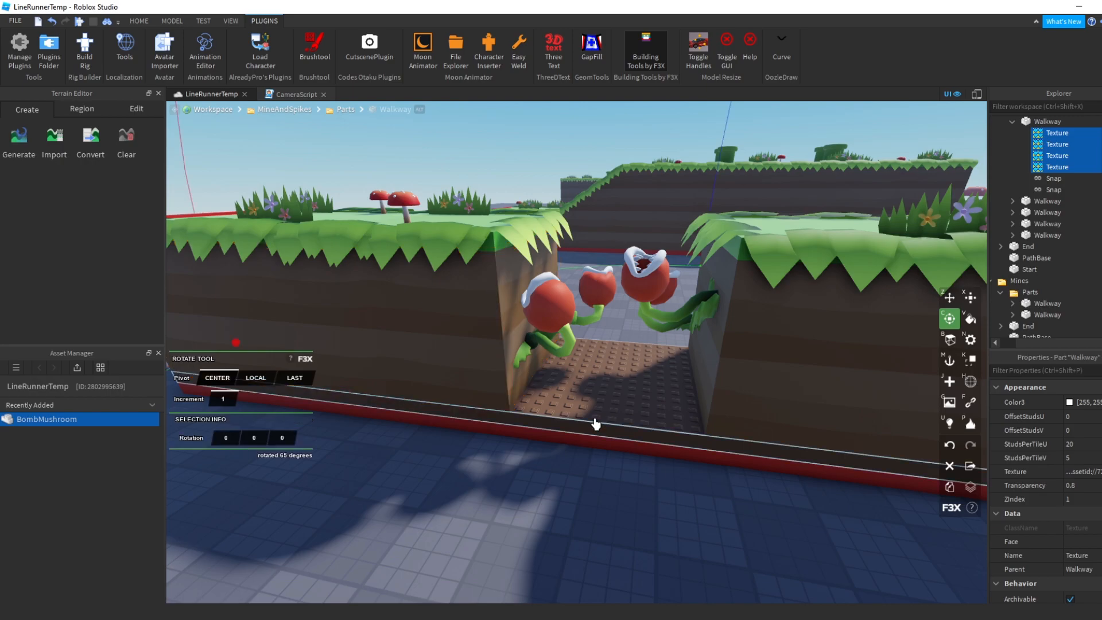
{"action": "left_click", "coordinate": [1086, 448]}
{"action": "key", "text": "s"}
{"action": "key", "text": "s"}
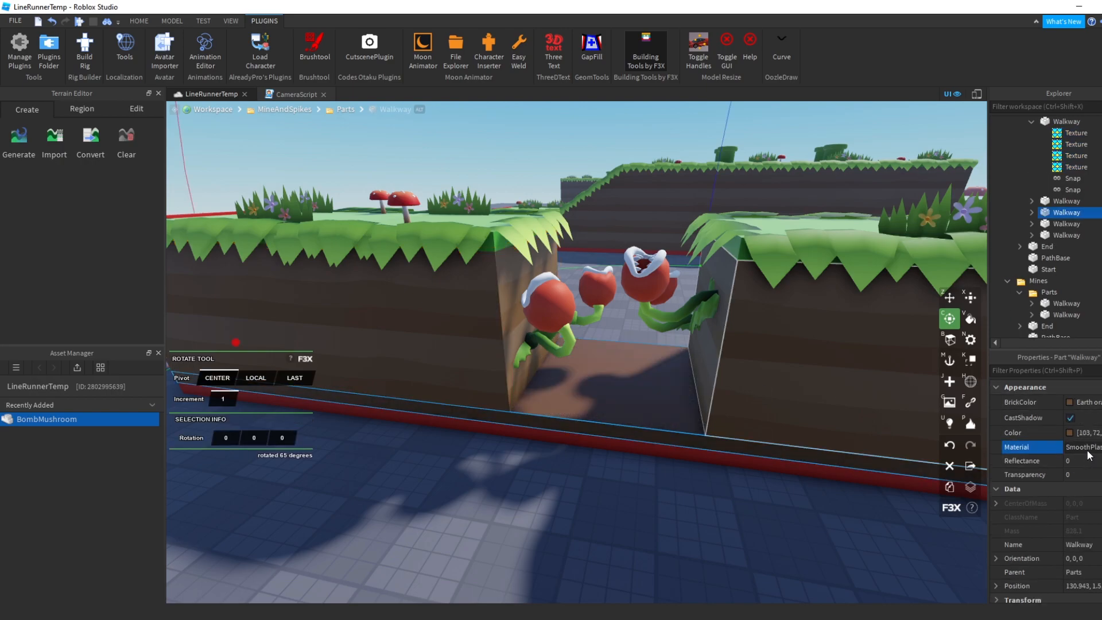
- Paste the copied Textures into the pit floor Walkway and add a duplicate Texture with its face set to Top
{"action": "right_click", "coordinate": [1067, 217]}
{"action": "left_click", "coordinate": [1030, 253]}
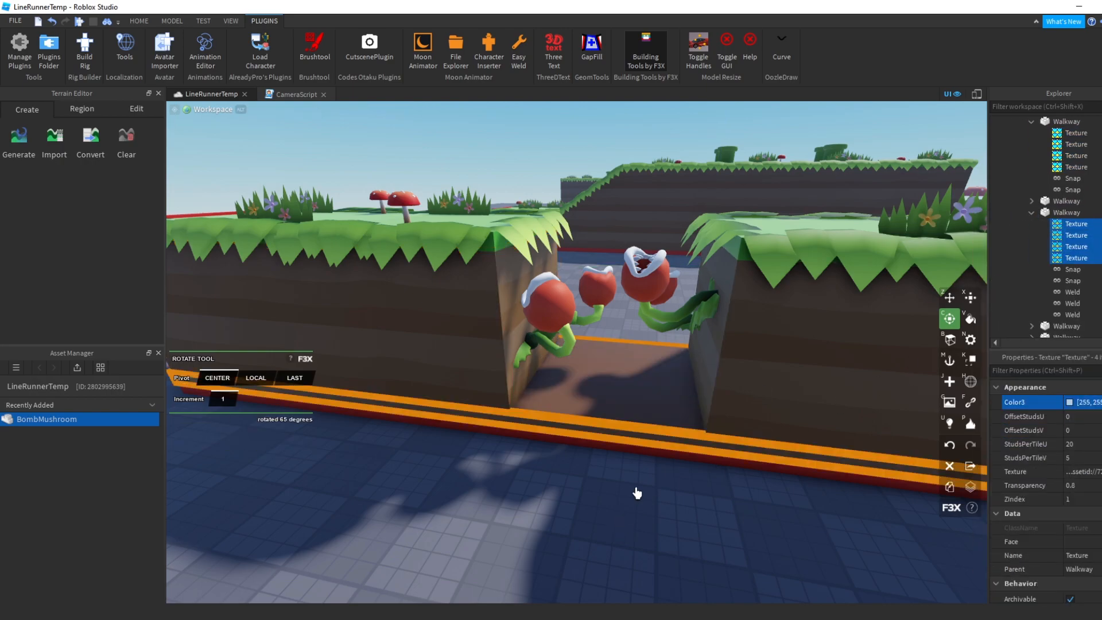
{"action": "left_click", "coordinate": [1062, 225]}
{"action": "key", "text": "ctrl+d"}
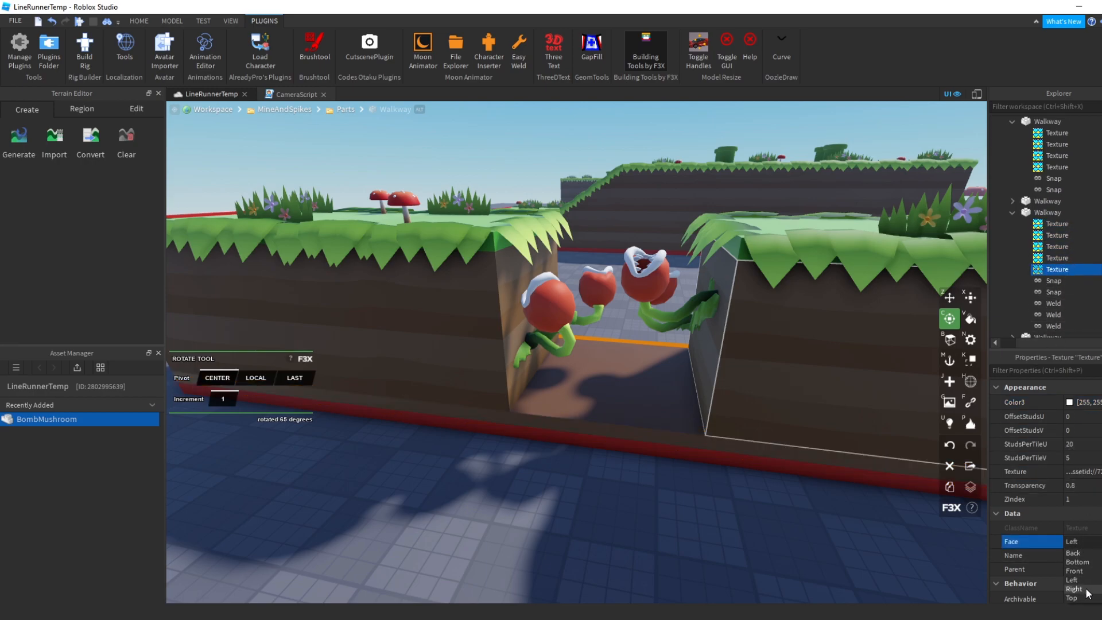
{"action": "left_click", "coordinate": [1083, 599]}
{"action": "left_click", "coordinate": [612, 500]}
- Check the pit floor Walkway's colour against the neighbouring Walkway block
{"action": "right_click_drag", "start_coordinate": [612, 500], "coordinate": [674, 402]}
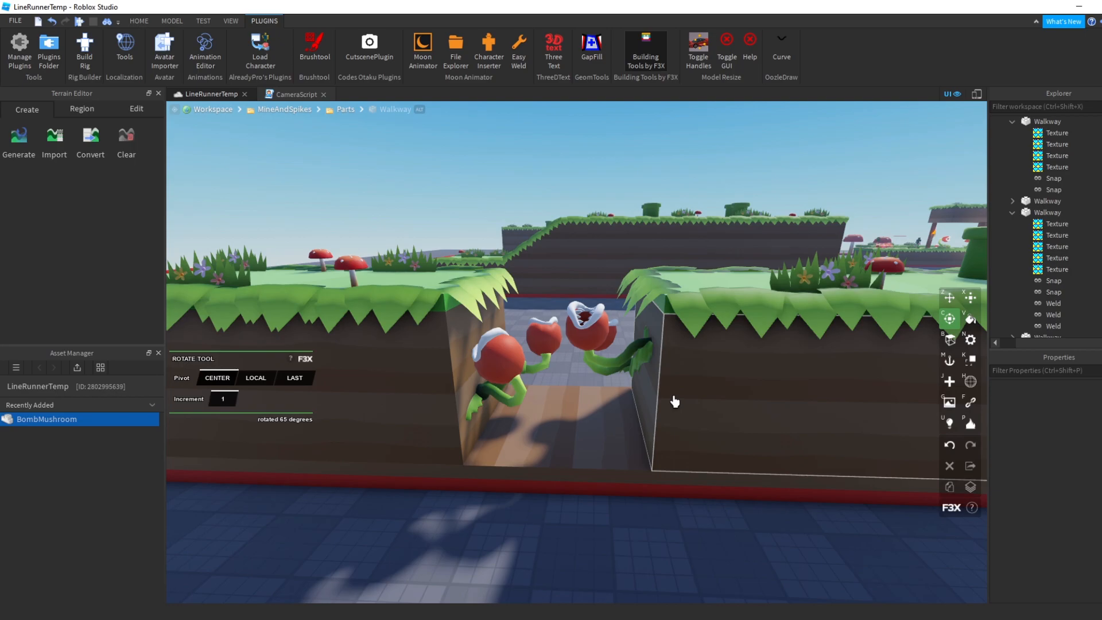
{"action": "scroll", "coordinate": [632, 422], "scroll_direction": "down", "scroll_amount": 2}
{"action": "scroll", "coordinate": [643, 428], "scroll_direction": "up", "scroll_amount": 2}
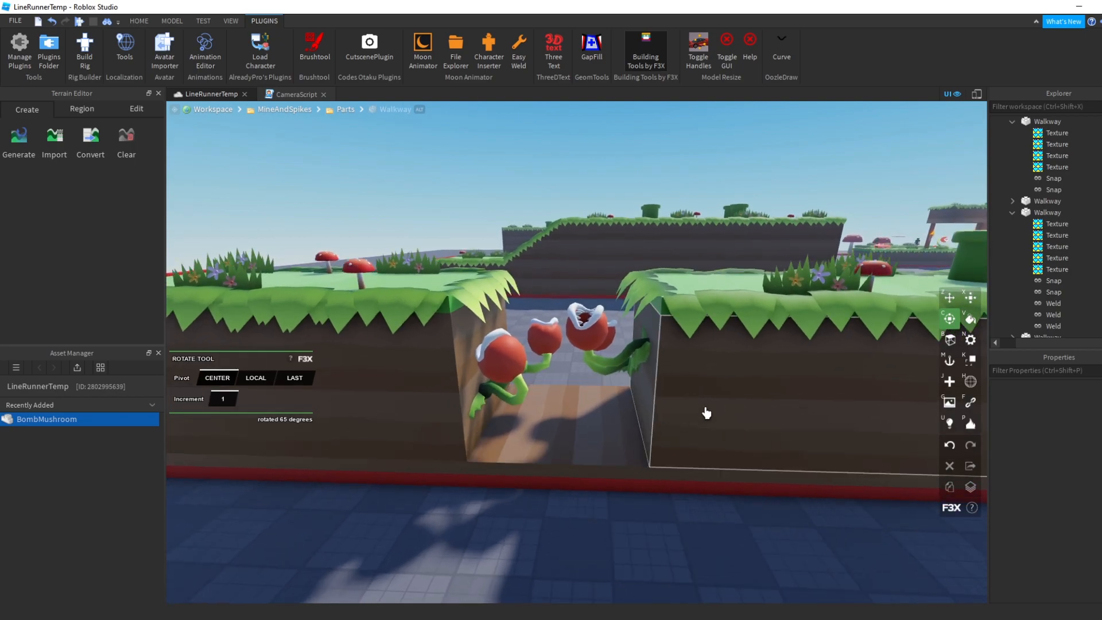
{"action": "left_click", "coordinate": [707, 414]}
{"action": "left_click", "coordinate": [564, 483]}
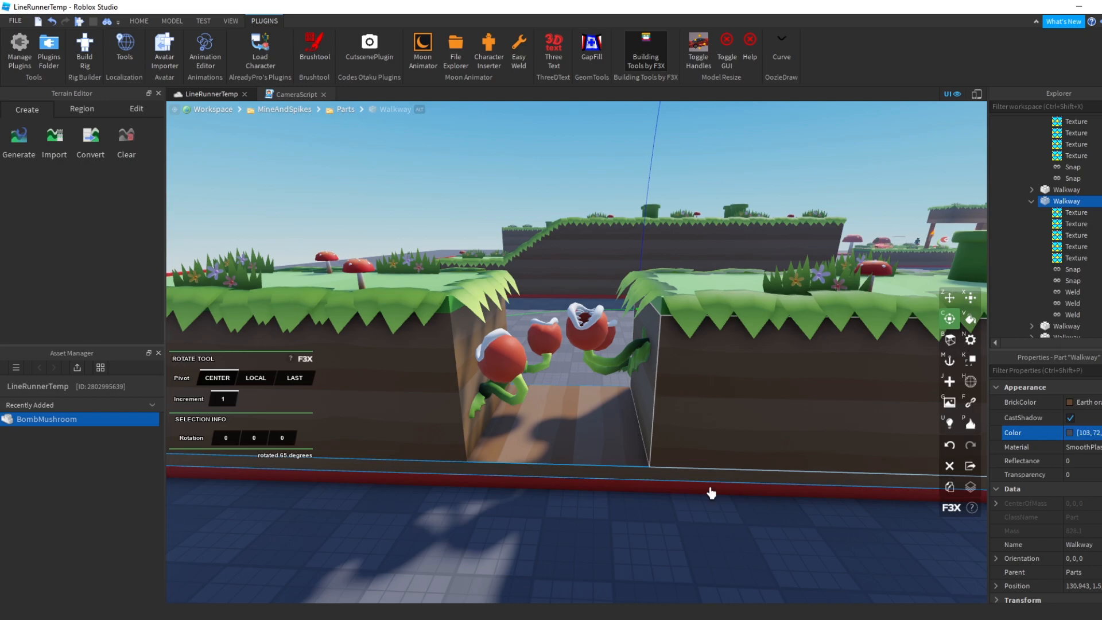
{"action": "left_click", "coordinate": [706, 517]}
- Duplicate a Leaves strip from the upper walkway edge and move the copy down to the front of the pit floor
{"action": "scroll", "coordinate": [583, 449], "scroll_direction": "up", "scroll_amount": 3}
{"action": "right_click_drag", "start_coordinate": [583, 449], "coordinate": [584, 449]}
{"action": "scroll", "coordinate": [583, 449], "scroll_direction": "down", "scroll_amount": 4}
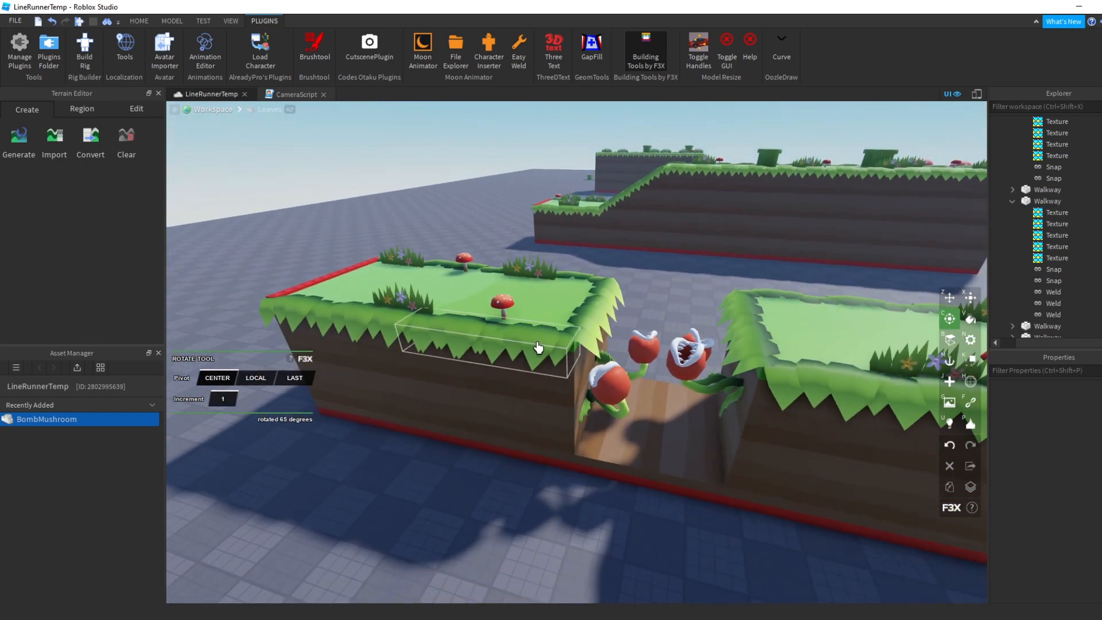
{"action": "left_click", "coordinate": [538, 347]}
{"action": "right_click_drag", "start_coordinate": [580, 259], "coordinate": [580, 259]}
{"action": "key", "text": "z"}
{"action": "left_click_drag", "start_coordinate": [536, 315], "coordinate": [665, 340]}
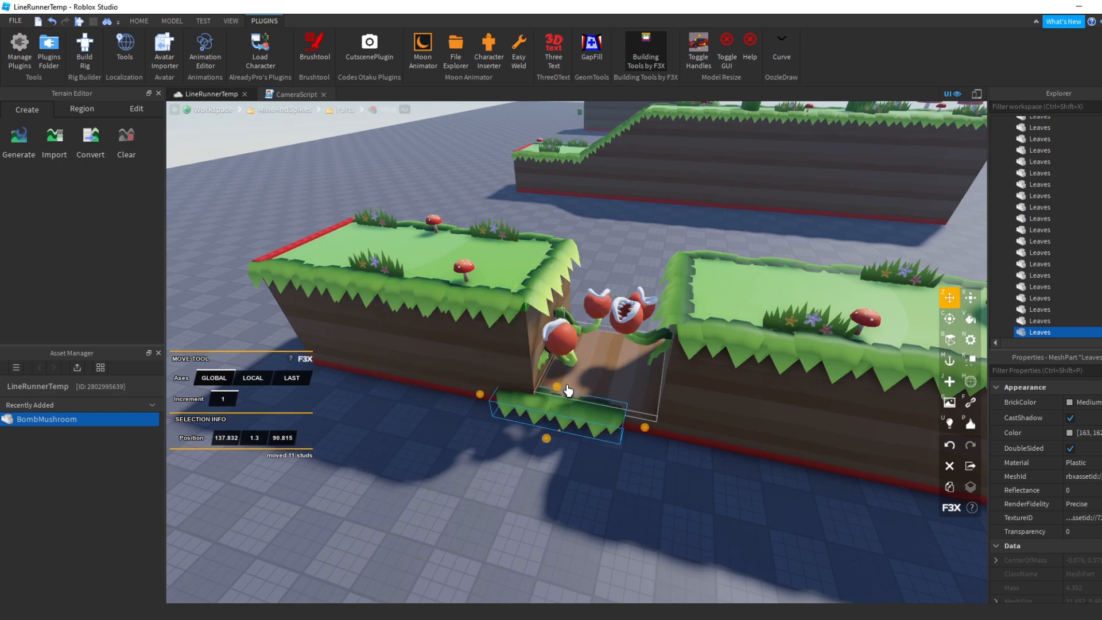
- Set the move increment to 0.1 and shift the Leaves copy against the pit floor's front edge
{"action": "type", "text": "0.1"}
{"action": "scroll", "coordinate": [554, 387], "scroll_direction": "up", "scroll_amount": 3}
{"action": "right_click_drag", "start_coordinate": [554, 387], "coordinate": [554, 388]}
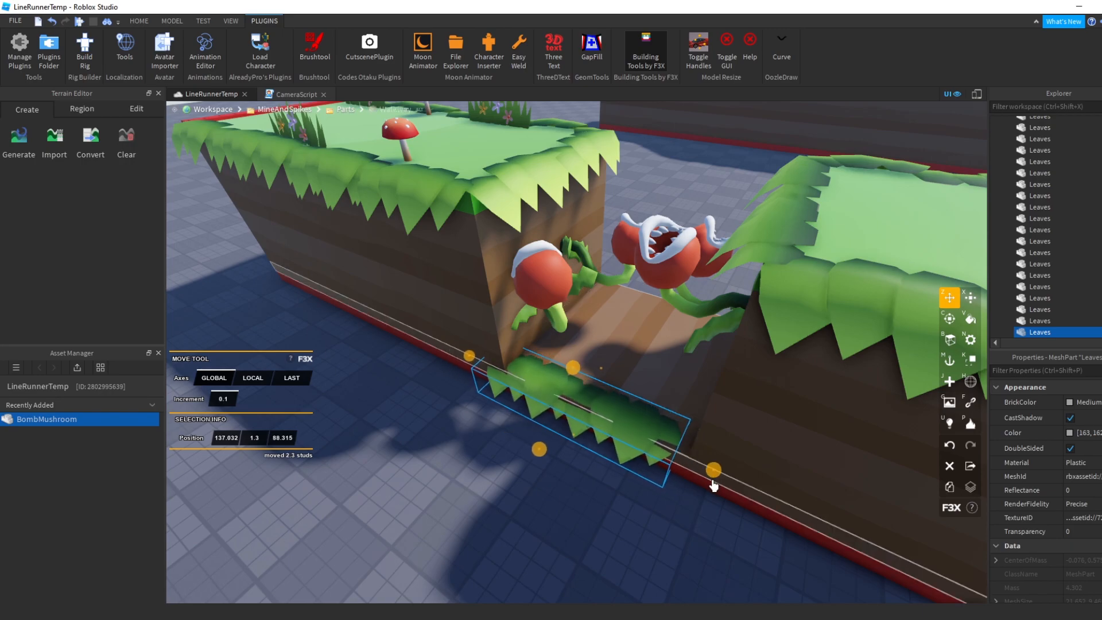
{"action": "key", "text": "z"}
- Rotate and resize the Leaves so they cover the pit floor beneath the piranha plants
{"action": "right_click_drag", "start_coordinate": [606, 345], "coordinate": [606, 345]}
{"action": "key", "text": "c"}
{"action": "right_click_drag", "start_coordinate": [558, 402], "coordinate": [558, 401]}
{"action": "key", "text": "x"}
{"action": "key", "text": "c"}
{"action": "right_click_drag", "start_coordinate": [679, 384], "coordinate": [680, 385]}
{"action": "key", "text": "x"}
{"action": "right_click_drag", "start_coordinate": [561, 330], "coordinate": [561, 330]}
{"action": "key", "text": "c"}
{"action": "right_click_drag", "start_coordinate": [605, 568], "coordinate": [605, 569]}
{"action": "key", "text": "x"}
- Resize the Leaves strip at the front of the pit floor to 7.196 × 4.272 × 15 studs
{"action": "left_click", "coordinate": [598, 225]}
{"action": "right_click_drag", "start_coordinate": [598, 225], "coordinate": [598, 224]}
{"action": "left_click", "coordinate": [544, 402]}
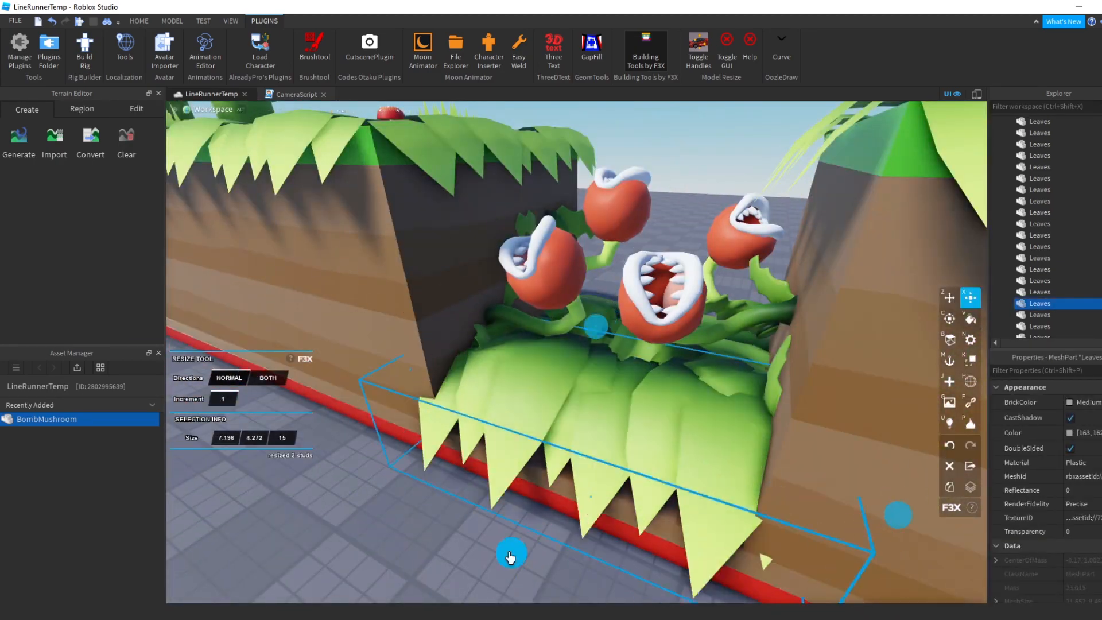
{"action": "right_click_drag", "start_coordinate": [517, 539], "coordinate": [516, 539]}
{"action": "left_click", "coordinate": [637, 476]}
{"action": "left_click_drag", "start_coordinate": [652, 484], "coordinate": [662, 492]}
{"action": "left_click", "coordinate": [635, 300]}
{"action": "right_click_drag", "start_coordinate": [634, 299], "coordinate": [637, 318]}
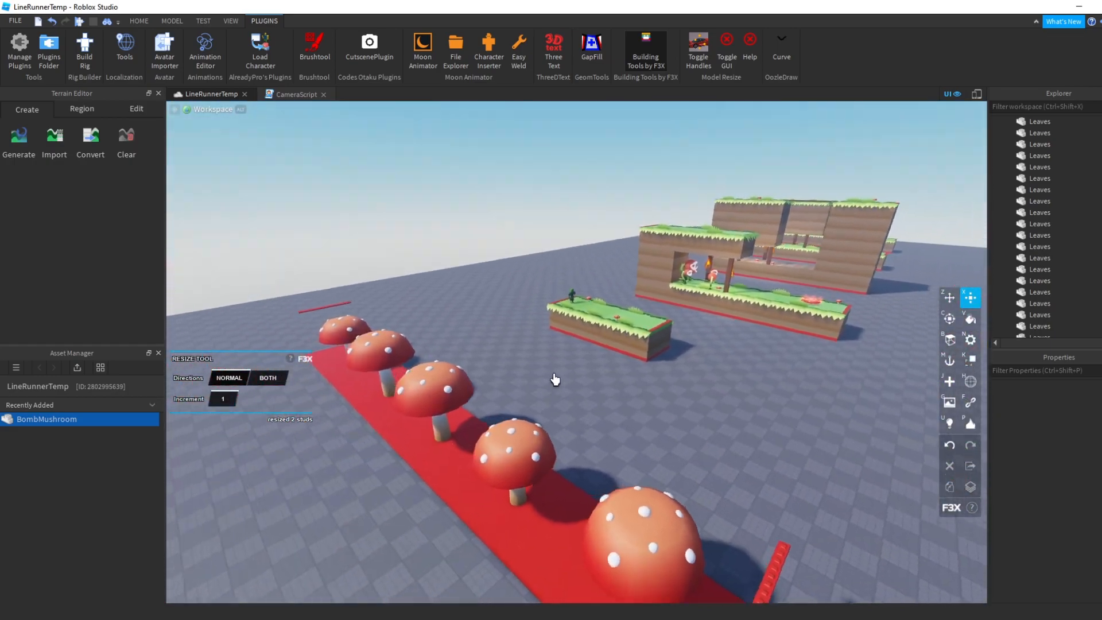
- Delete the Zombie model from the grassy walkway of the Zombie section
{"action": "right_click_drag", "start_coordinate": [555, 379], "coordinate": [554, 379]}
{"action": "key", "text": "w"}
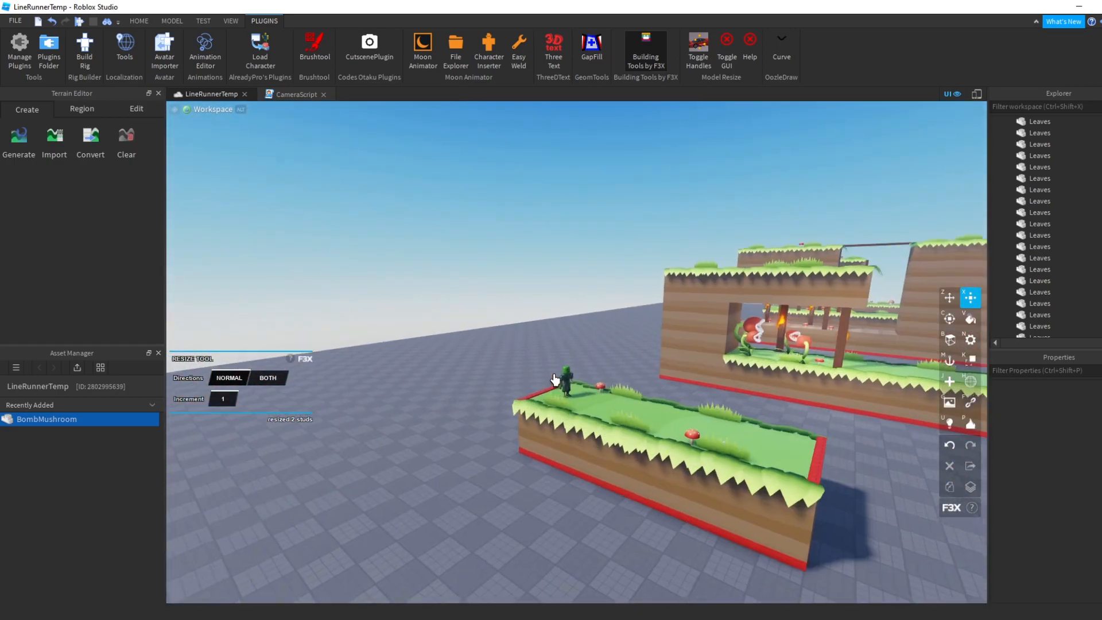
{"action": "left_click", "coordinate": [568, 413]}
{"action": "key", "text": "s"}
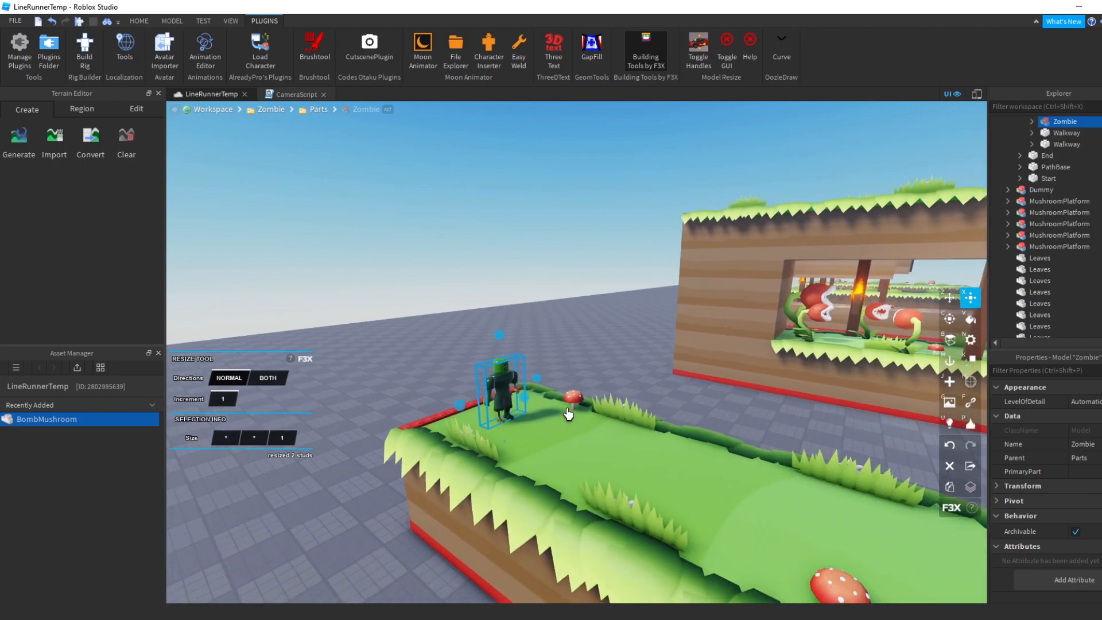
{"action": "key", "text": "Delete"}
- Examine the row of mushroom platforms along the red Bridge walkway
{"action": "key", "text": "s"}
{"action": "right_click_drag", "start_coordinate": [577, 355], "coordinate": [620, 361]}
{"action": "key", "text": "s"}
{"action": "key", "text": "w"}
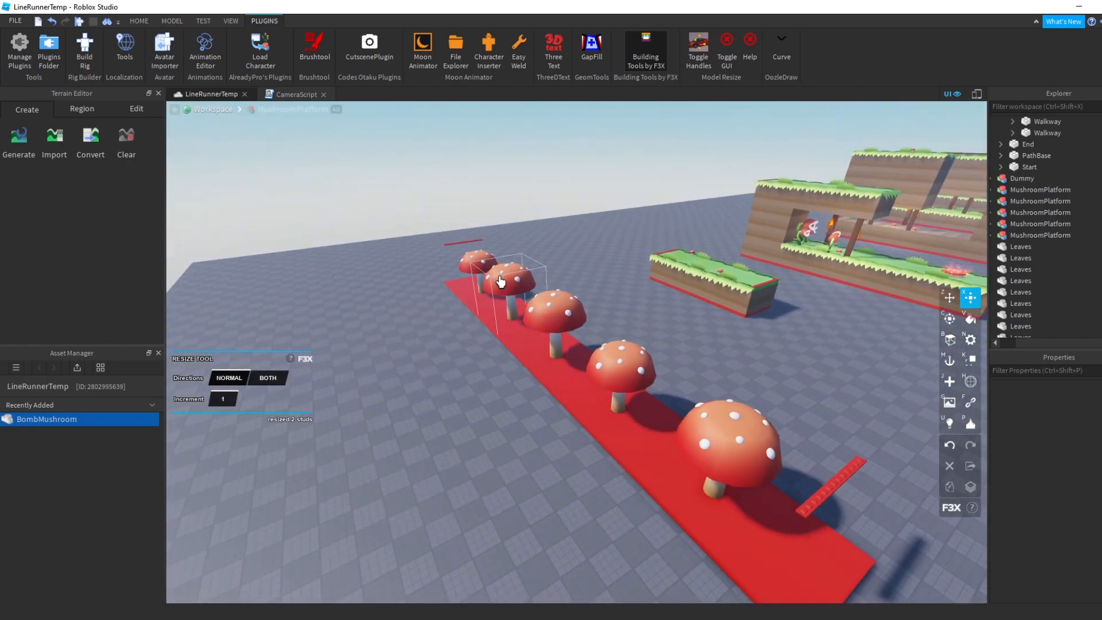
{"action": "right_click_drag", "start_coordinate": [572, 302], "coordinate": [573, 302]}
{"action": "key", "text": "a"}
{"action": "key", "text": "w"}
{"action": "key", "text": "d"}
{"action": "key", "text": "a"}
{"action": "key", "text": "w"}
{"action": "right_click_drag", "start_coordinate": [656, 344], "coordinate": [656, 345]}
{"action": "key", "text": "a"}
- Insert a cylinder part, rotate it to 0, 0, 90 and place it at the base of the first mushroom platform's stem
{"action": "left_click", "coordinate": [139, 21]}
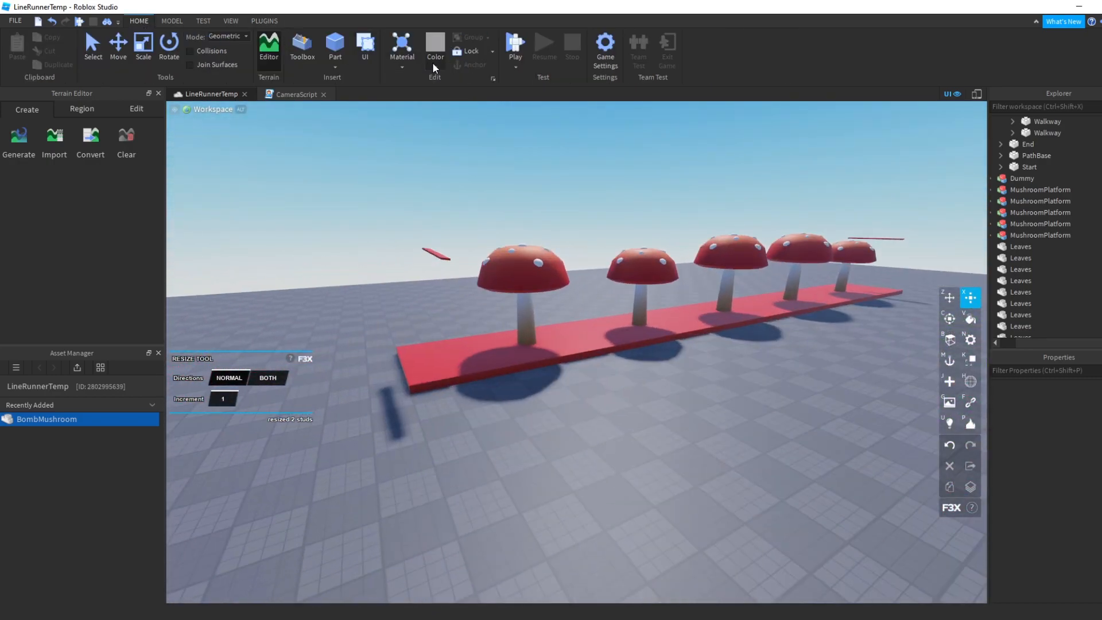
{"action": "left_click", "coordinate": [336, 67]}
{"action": "left_click", "coordinate": [347, 130]}
{"action": "key", "text": "w"}
{"action": "right_click_drag", "start_coordinate": [588, 337], "coordinate": [588, 337]}
{"action": "key", "text": "c"}
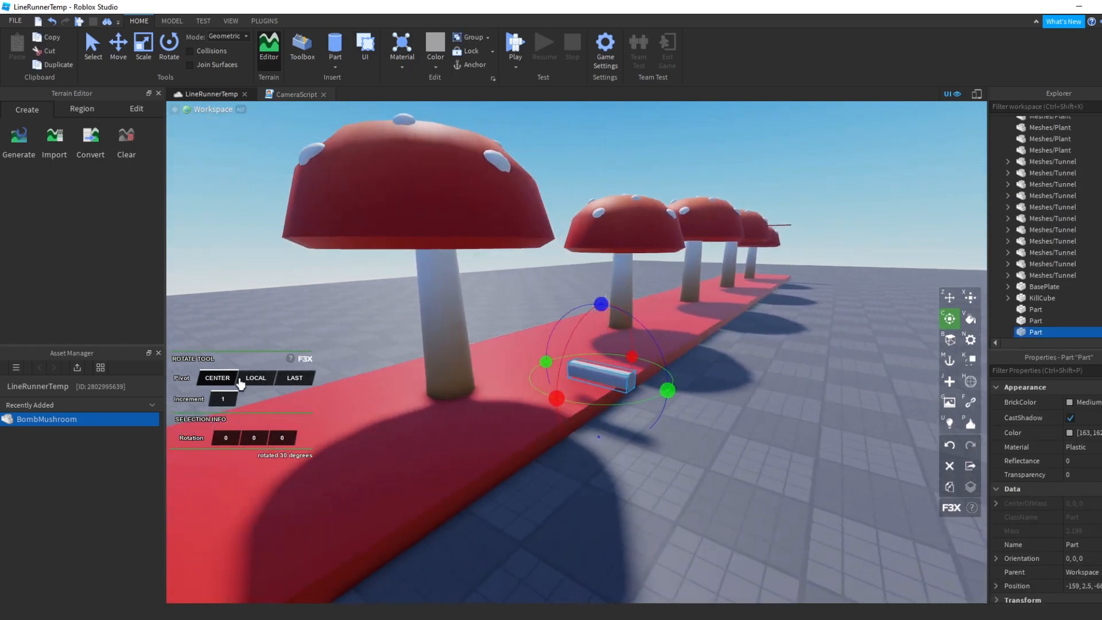
{"action": "left_click_drag", "start_coordinate": [600, 376], "coordinate": [611, 425]}
{"action": "right_click_drag", "start_coordinate": [611, 424], "coordinate": [611, 424]}
- Resize the cylinder into a flat disc of 1 × 8 × 8 studs around the mushroom stem
{"action": "key", "text": "x"}
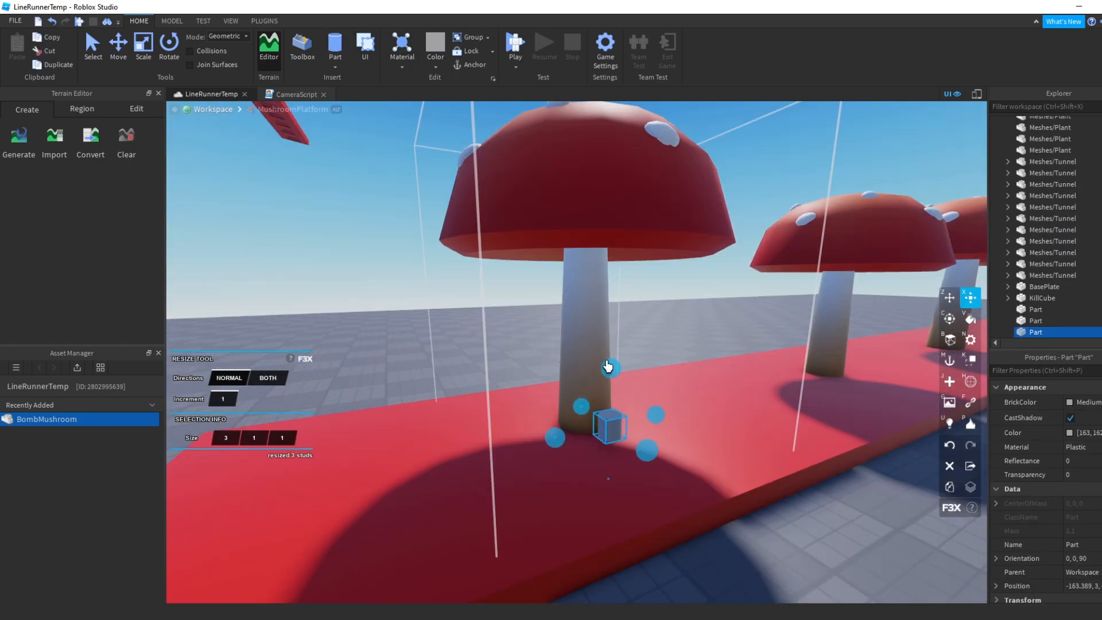
{"action": "right_click_drag", "start_coordinate": [529, 373], "coordinate": [529, 374]}
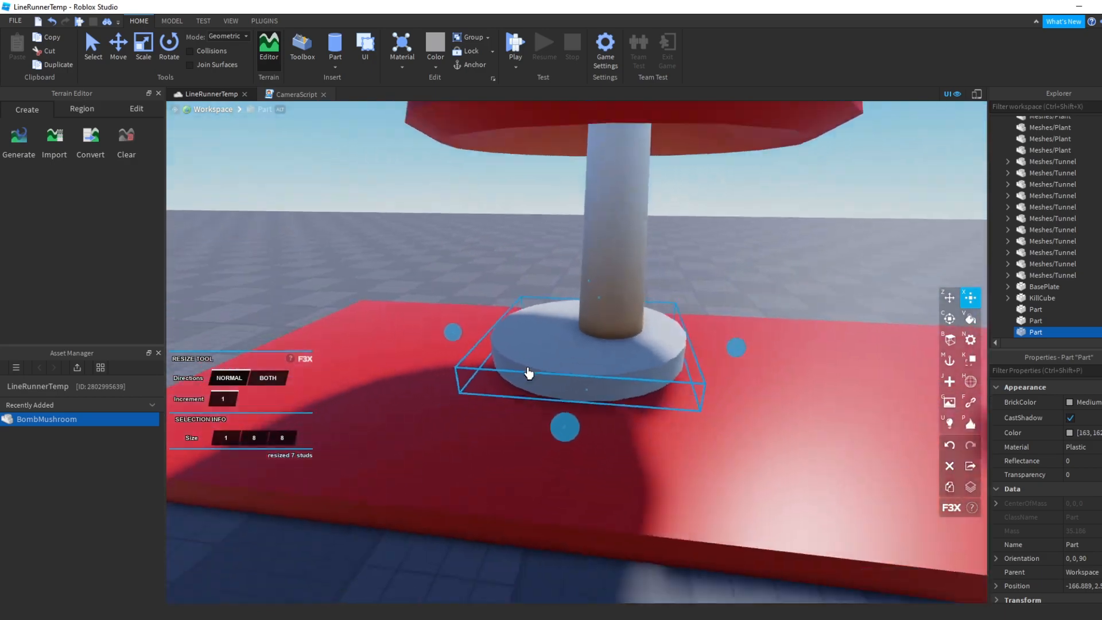
{"action": "scroll", "coordinate": [529, 374], "scroll_direction": "down", "scroll_amount": 2}
- Centre the disc on the mushroom stem and lower it 1.5 studs, to position -167.289, 1, -61.8
{"action": "key", "text": "z"}
{"action": "left_click_drag", "start_coordinate": [694, 350], "coordinate": [671, 357]}
{"action": "right_click_drag", "start_coordinate": [672, 356], "coordinate": [672, 356]}
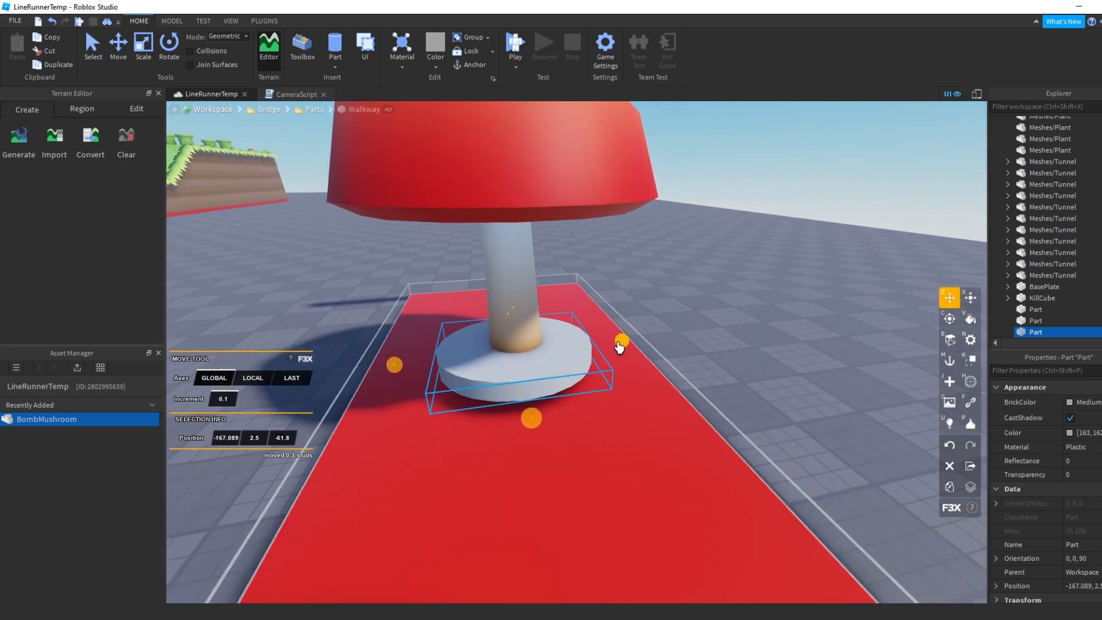
{"action": "right_click_drag", "start_coordinate": [613, 339], "coordinate": [591, 354]}
- Copy the top-face Texture from the Zombie section's green Walkway for use on the disc under the mushroom
{"action": "left_click", "coordinate": [588, 413]}
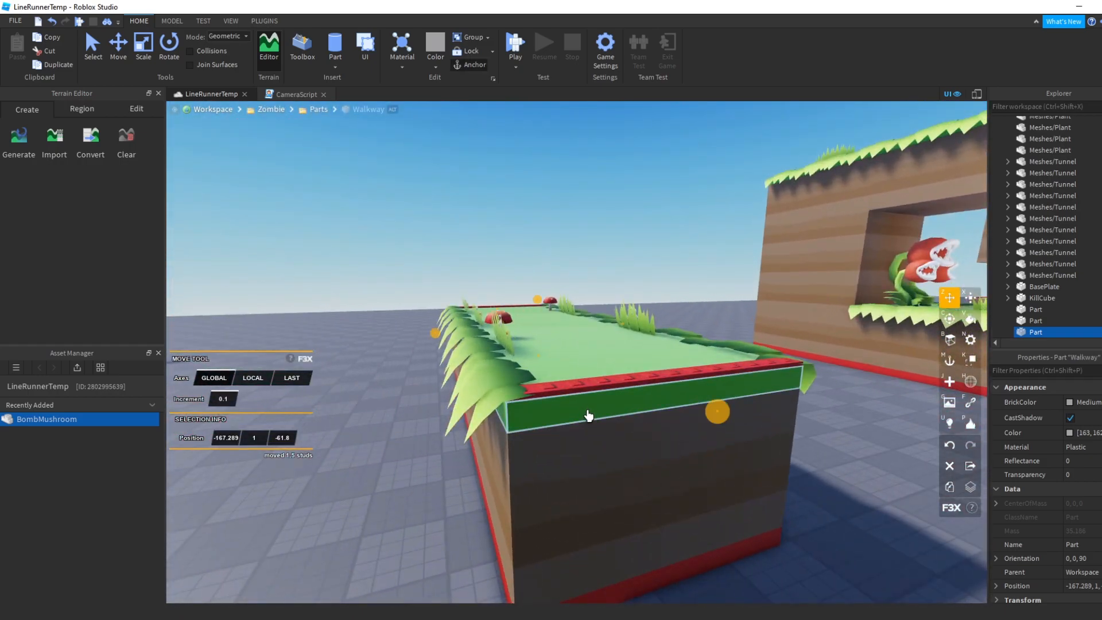
{"action": "scroll", "coordinate": [587, 414], "scroll_direction": "down", "scroll_amount": 2}
{"action": "left_click", "coordinate": [1032, 121]}
{"action": "left_click", "coordinate": [1056, 133]}
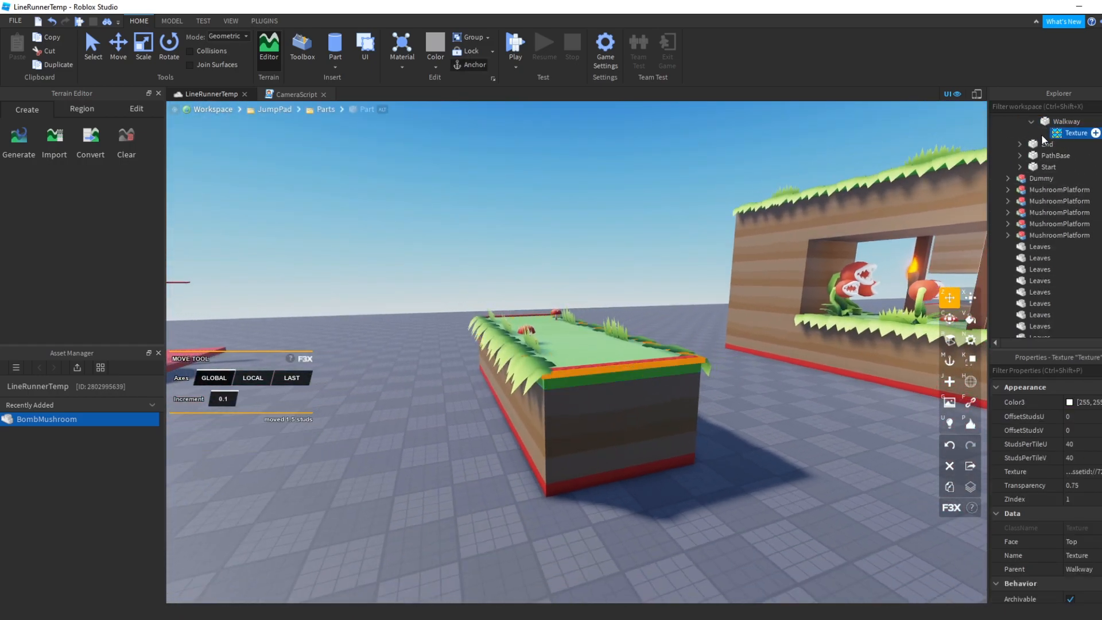
{"action": "right_click", "coordinate": [1055, 136]}
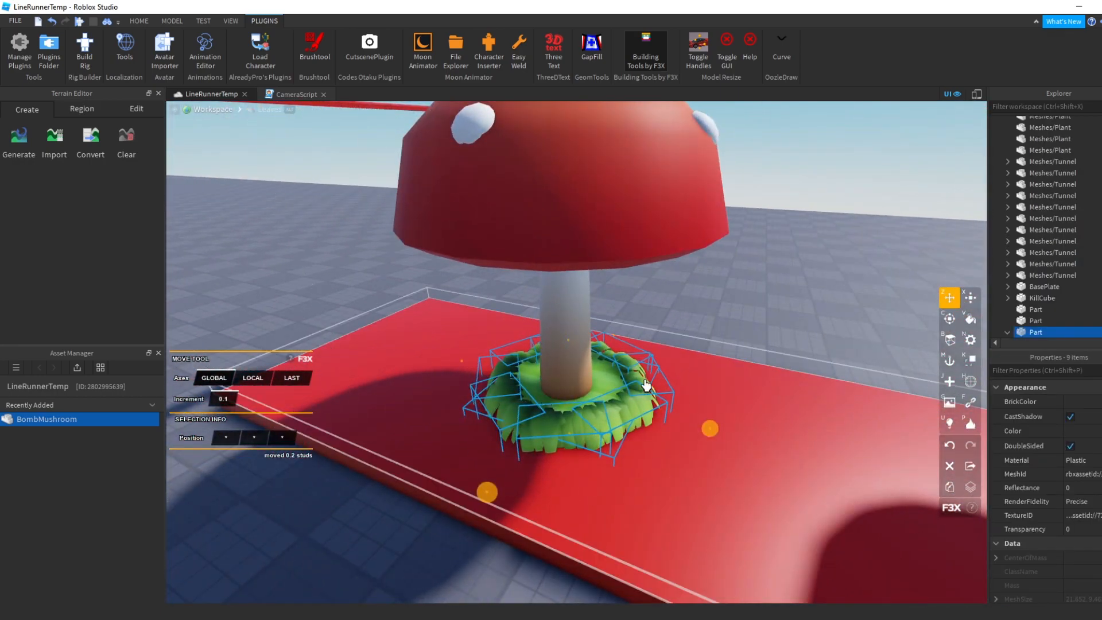
- Try to duplicate the ungrouped leaf ring onto the second mushroom's stem
{"action": "scroll", "coordinate": [646, 385], "scroll_direction": "down", "scroll_amount": 5}
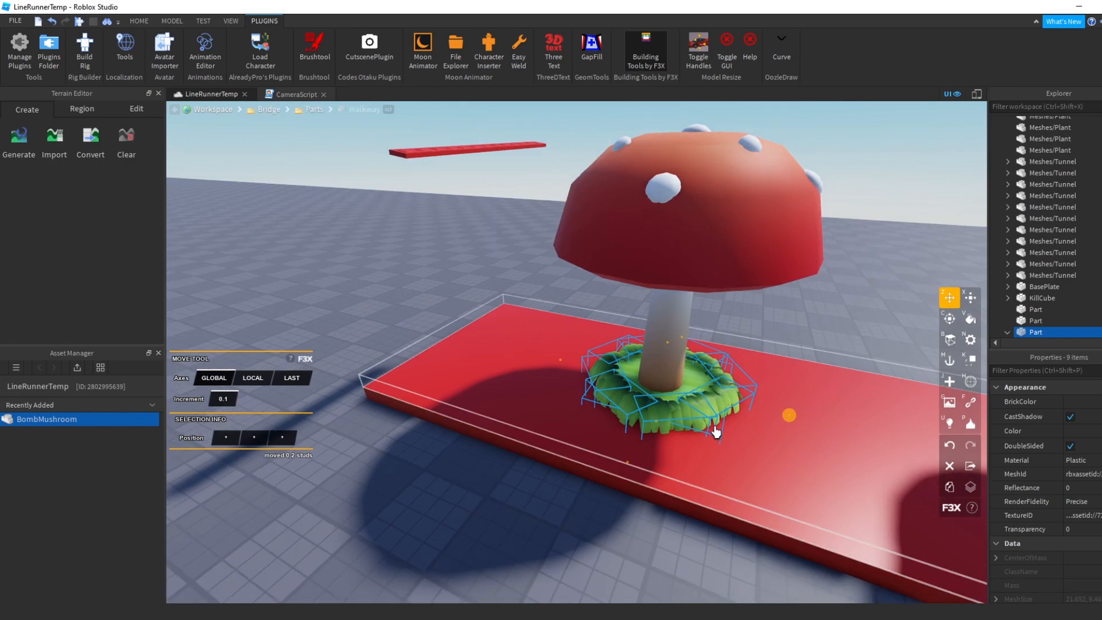
{"action": "right_click_drag", "start_coordinate": [695, 414], "coordinate": [698, 413]}
{"action": "scroll", "coordinate": [699, 413], "scroll_direction": "up", "scroll_amount": 3}
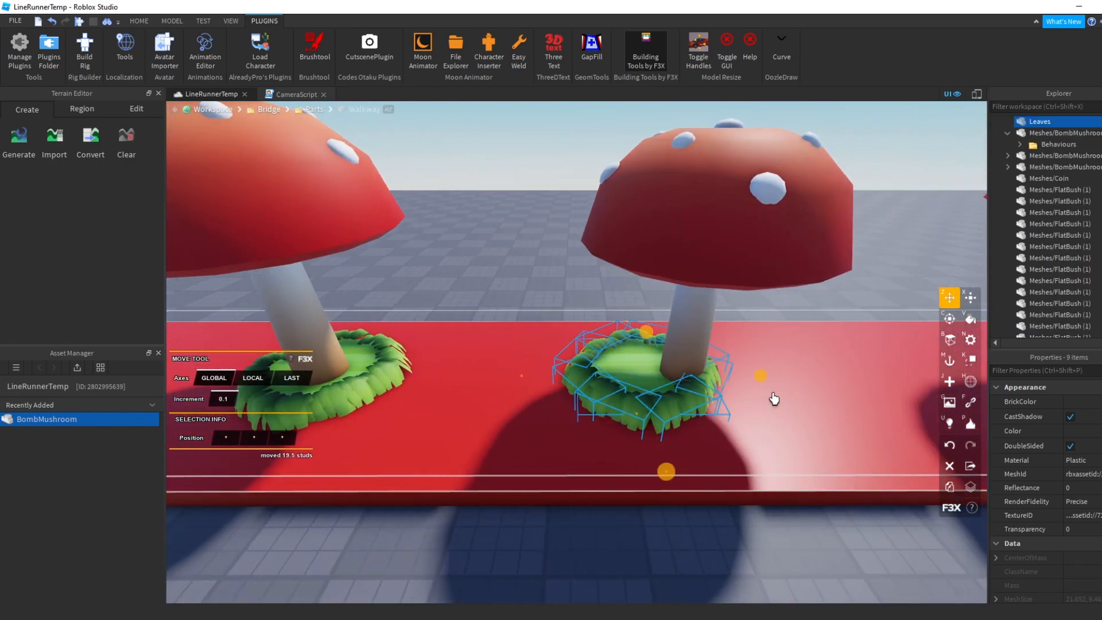
{"action": "key", "text": "d"}
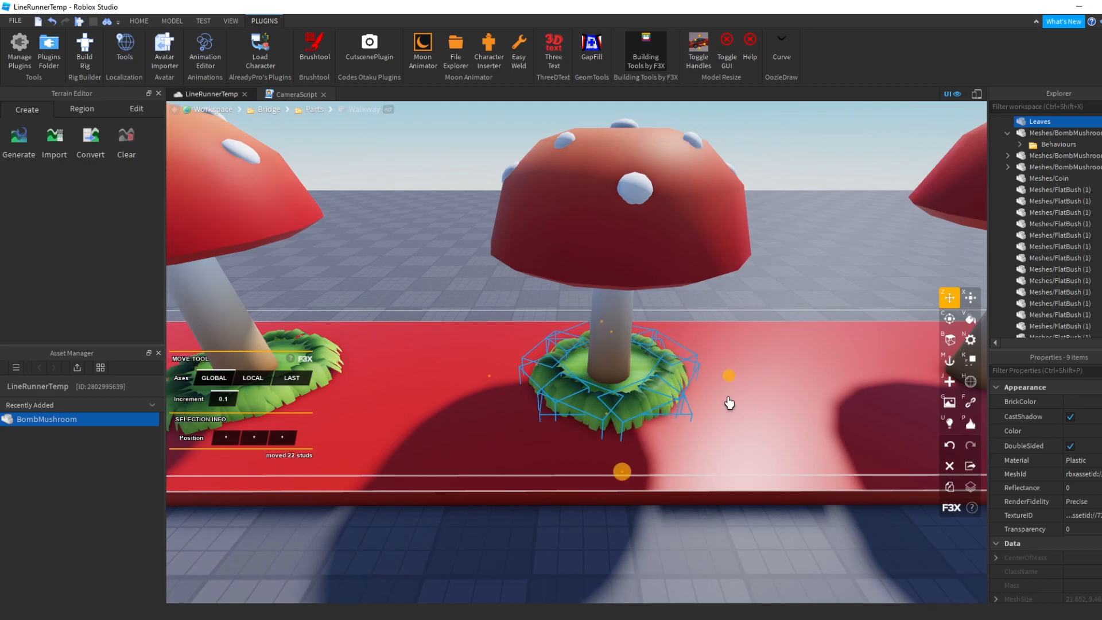
{"action": "key", "text": "ctrl+z"}
{"action": "key", "text": "a"}
{"action": "key", "text": "a"}
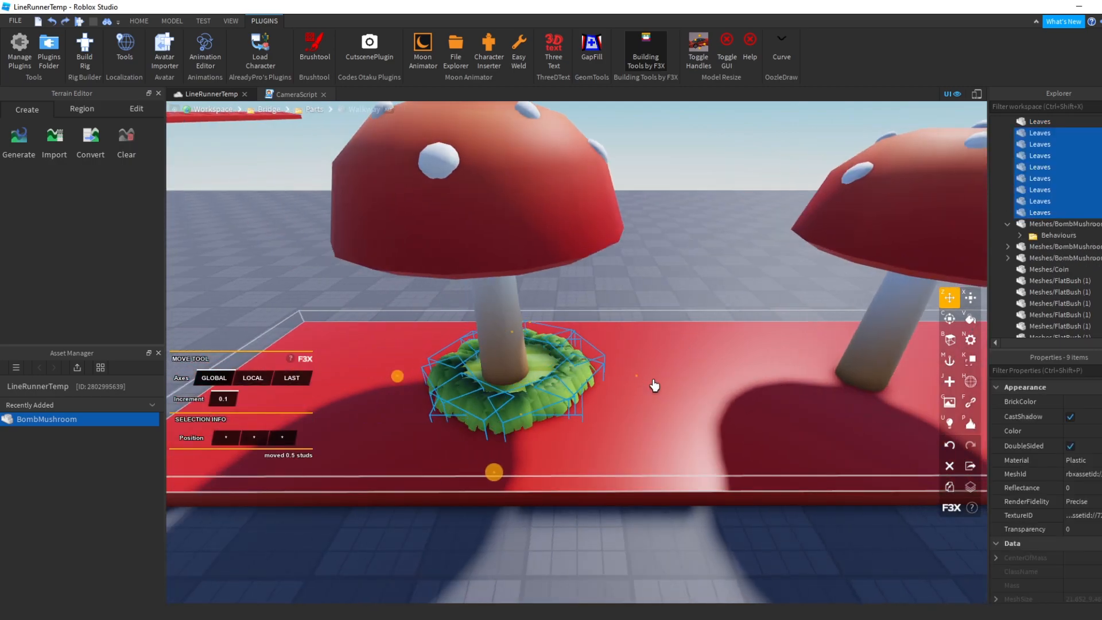
- Group the first mushroom's leaf ring as a Model and place a copy around the second mushroom's stem
{"action": "left_click", "coordinate": [133, 22]}
{"action": "left_click", "coordinate": [473, 39]}
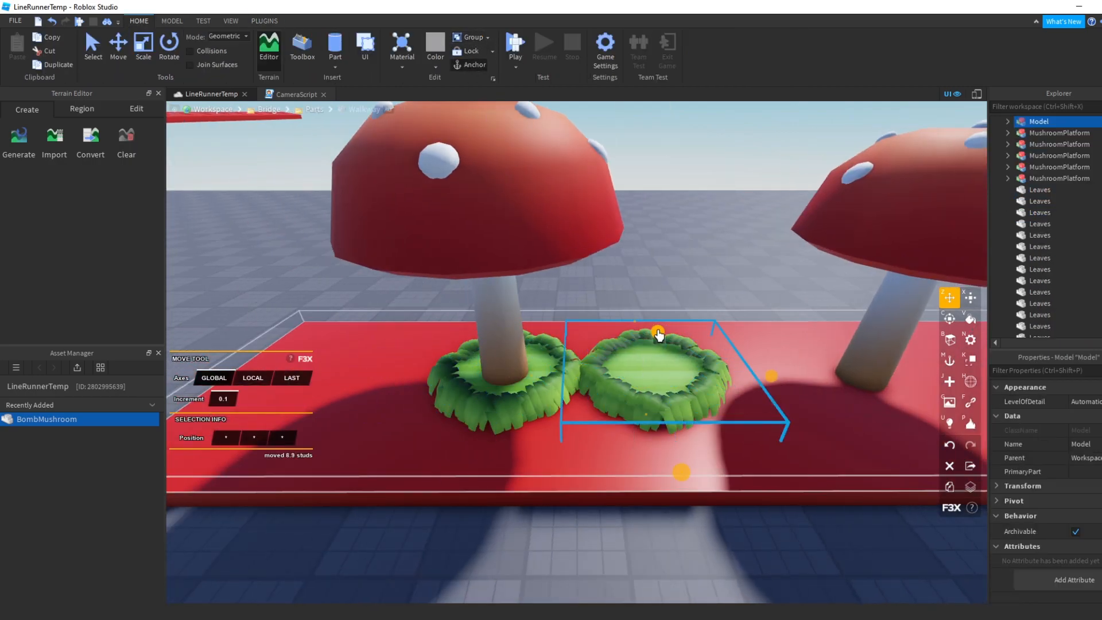
{"action": "scroll", "coordinate": [679, 369], "scroll_direction": "down", "scroll_amount": 2}
{"action": "right_click_drag", "start_coordinate": [660, 345], "coordinate": [679, 369]}
{"action": "left_click_drag", "start_coordinate": [679, 369], "coordinate": [748, 371]}
{"action": "key", "text": "d"}
{"action": "scroll", "coordinate": [748, 371], "scroll_direction": "up", "scroll_amount": 2}
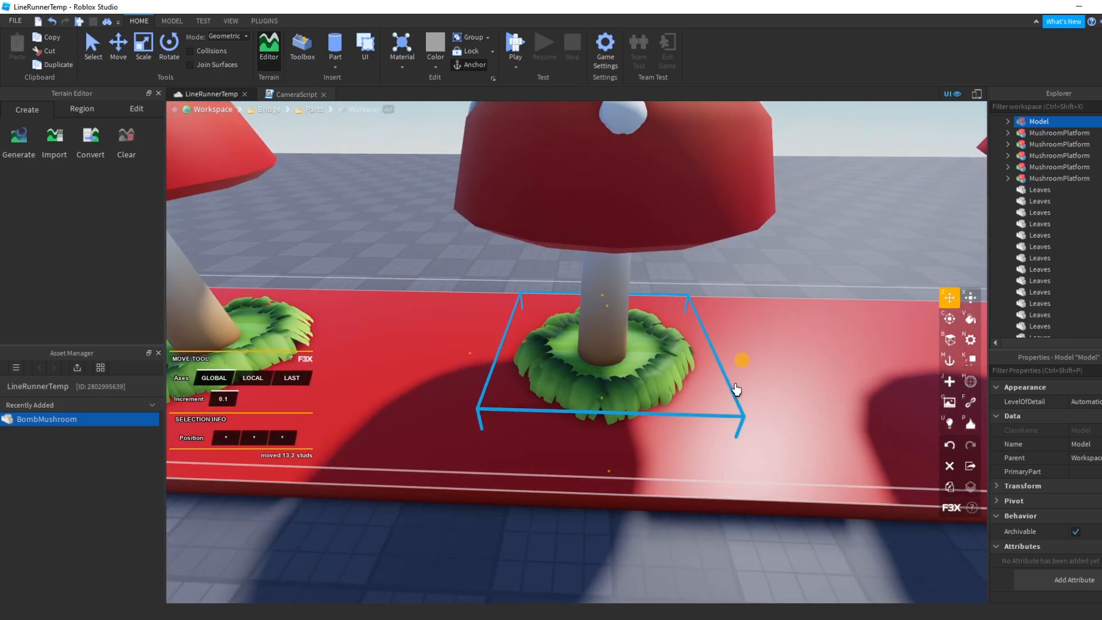
- Delete the leaf pieces on the near side of the first mushroom's stem
{"action": "scroll", "coordinate": [736, 390], "scroll_direction": "down", "scroll_amount": 2}
{"action": "key", "text": "a"}
{"action": "left_click", "coordinate": [401, 367]}
{"action": "scroll", "coordinate": [403, 367], "scroll_direction": "up", "scroll_amount": 2}
{"action": "key", "text": "a"}
{"action": "key", "text": "Delete"}
{"action": "left_click", "coordinate": [541, 369]}
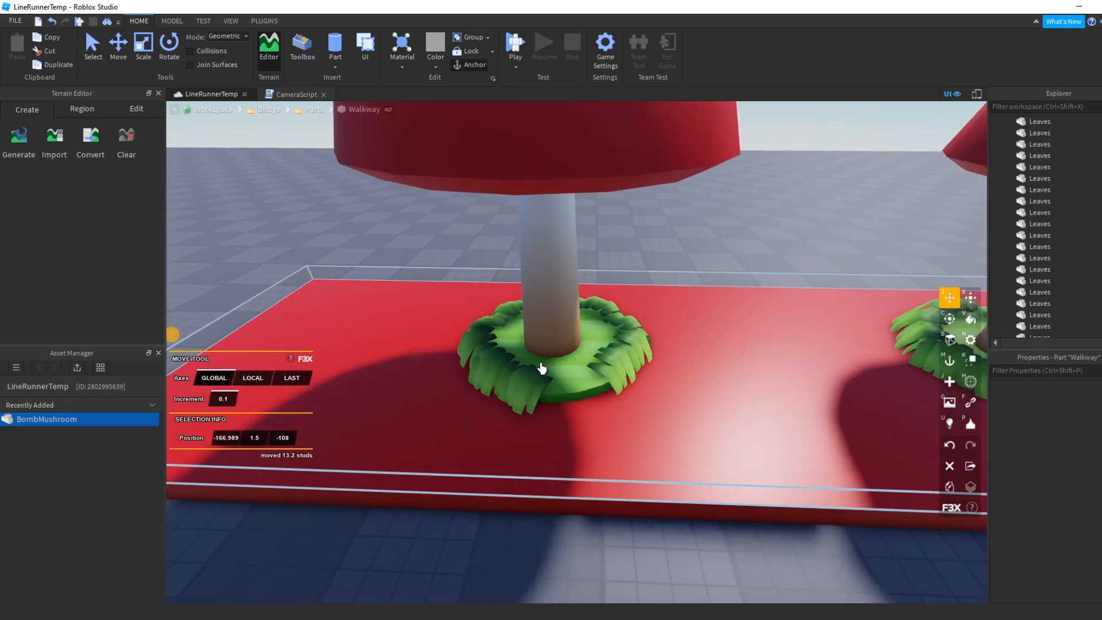
{"action": "left_click", "coordinate": [546, 381]}
{"action": "key", "text": "Delete"}
- Remove the leaf pieces covering the disc on the far side of the first mushroom's stem
{"action": "left_click", "coordinate": [543, 397]}
{"action": "right_click_drag", "start_coordinate": [543, 398], "coordinate": [647, 426]}
{"action": "scroll", "coordinate": [503, 337], "scroll_direction": "up", "scroll_amount": 2}
{"action": "left_click", "coordinate": [541, 288]}
{"action": "scroll", "coordinate": [647, 425], "scroll_direction": "up", "scroll_amount": 3}
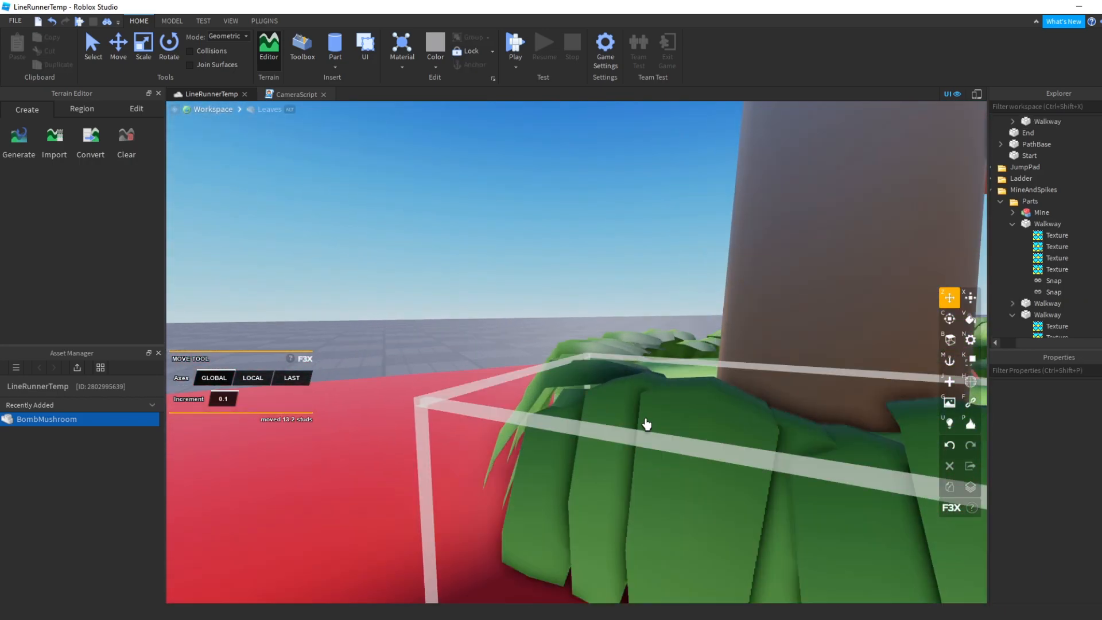
{"action": "left_click", "coordinate": [647, 426]}
{"action": "scroll", "coordinate": [632, 409], "scroll_direction": "down", "scroll_amount": 3}
{"action": "right_click_drag", "start_coordinate": [624, 356], "coordinate": [615, 387]}
{"action": "scroll", "coordinate": [623, 386], "scroll_direction": "up", "scroll_amount": 2}
{"action": "left_click", "coordinate": [623, 386]}
{"action": "scroll", "coordinate": [623, 386], "scroll_direction": "up", "scroll_amount": 3}
{"action": "left_click", "coordinate": [739, 377], "text": "shift"}
{"action": "scroll", "coordinate": [769, 379], "scroll_direction": "down", "scroll_amount": 2}
{"action": "right_click_drag", "start_coordinate": [778, 379], "coordinate": [620, 429]}
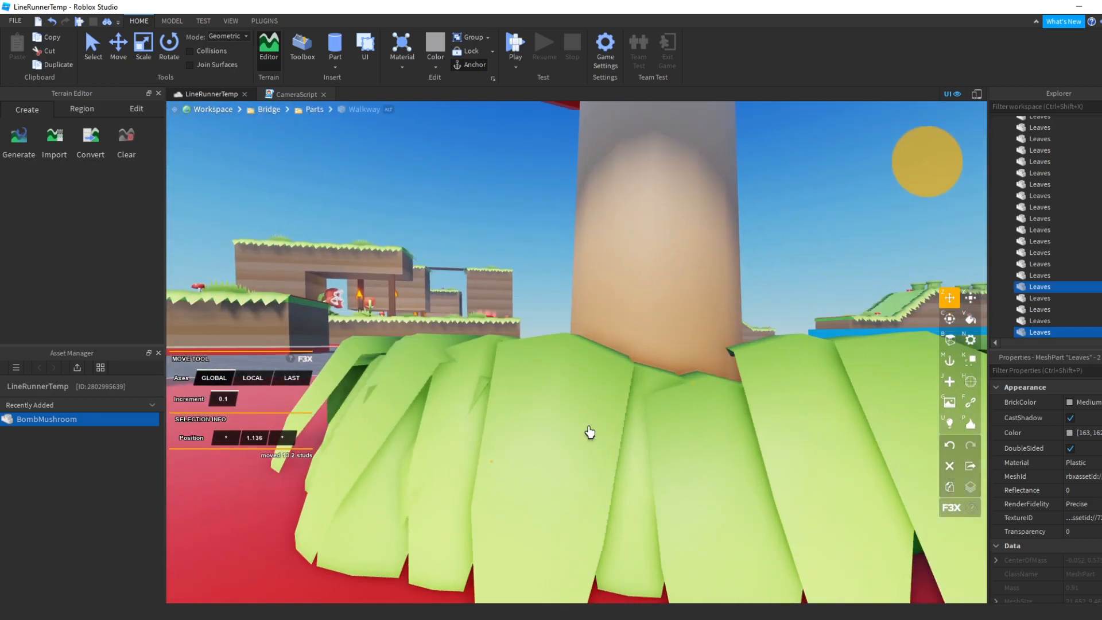
{"action": "left_click", "coordinate": [620, 428], "text": "shift"}
{"action": "scroll", "coordinate": [580, 425], "scroll_direction": "down", "scroll_amount": 3}
{"action": "scroll", "coordinate": [792, 452], "scroll_direction": "down", "scroll_amount": 4}
{"action": "scroll", "coordinate": [711, 467], "scroll_direction": "up", "scroll_amount": 6}
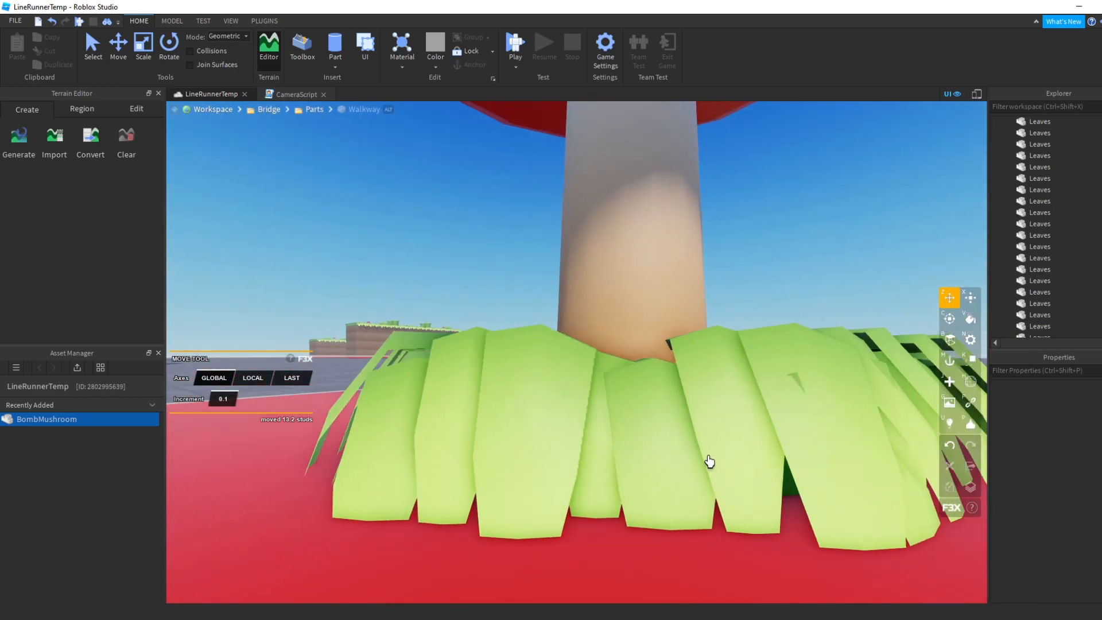
{"action": "left_click", "coordinate": [663, 417]}
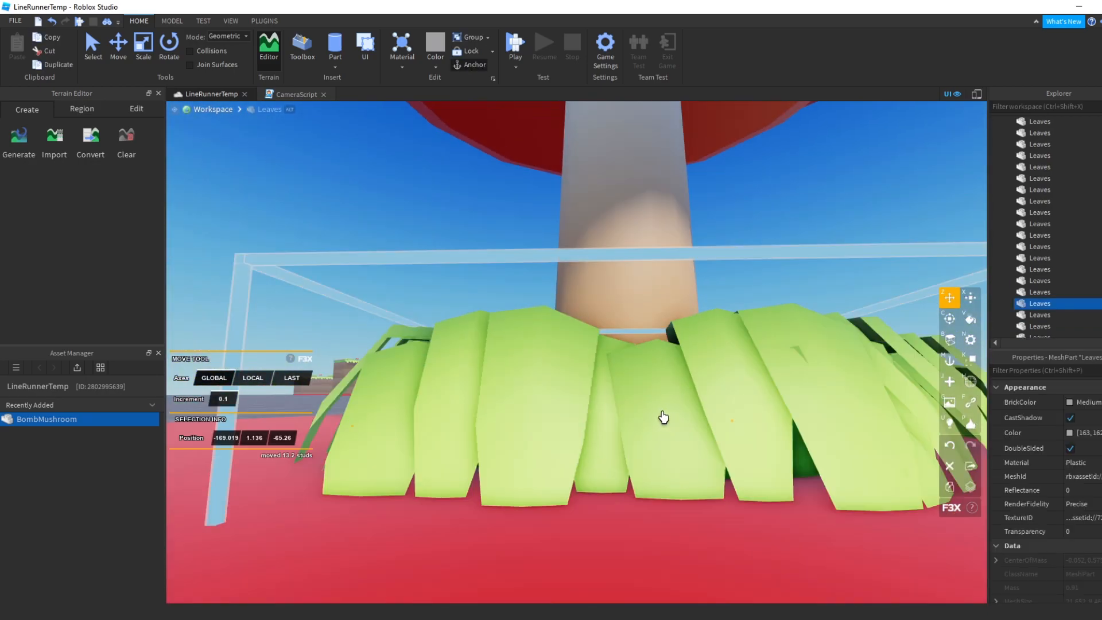
{"action": "key", "text": "Delete"}
- Delete the remaining side leaves and the green disc beneath the first mushroom
{"action": "left_click", "coordinate": [878, 387]}
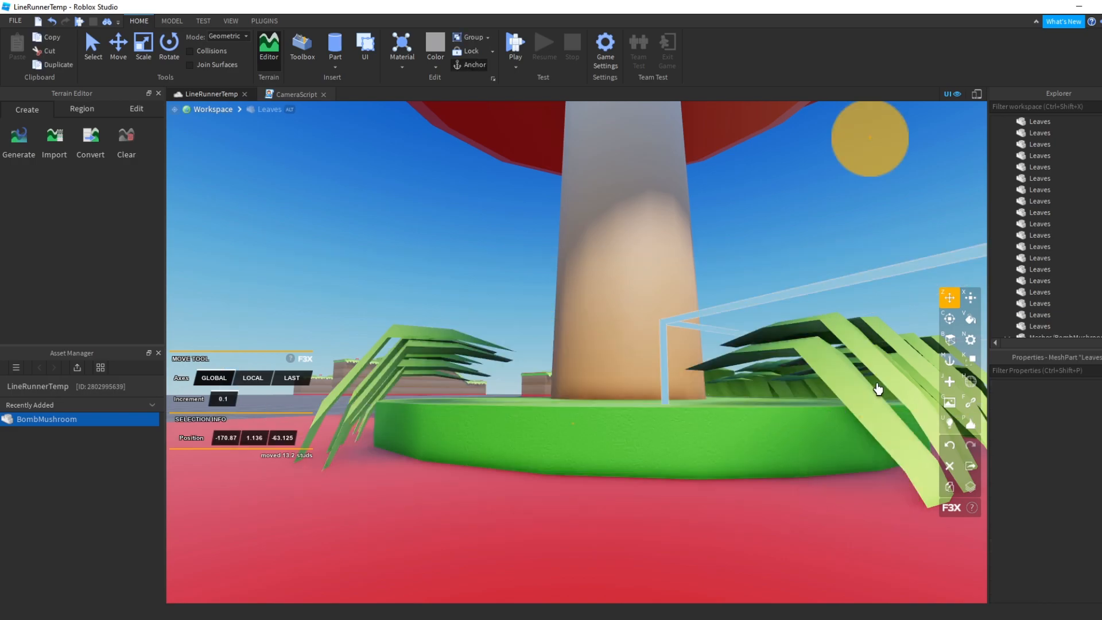
{"action": "key", "text": "Delete"}
{"action": "left_click", "coordinate": [370, 386]}
{"action": "key", "text": "Delete"}
{"action": "left_click", "coordinate": [575, 425]}
{"action": "key", "text": "Delete"}
{"action": "left_click", "coordinate": [787, 380]}
{"action": "key", "text": "Delete"}
{"action": "left_click", "coordinate": [743, 384]}
{"action": "key", "text": "Delete"}
- Zoom in and delete the last leftover leaf piece at the first mushroom's base
{"action": "right_click_drag", "start_coordinate": [743, 385], "coordinate": [743, 386]}
{"action": "scroll", "coordinate": [664, 308], "scroll_direction": "up", "scroll_amount": 2}
{"action": "scroll", "coordinate": [746, 300], "scroll_direction": "up", "scroll_amount": 2}
{"action": "right_click_drag", "start_coordinate": [744, 300], "coordinate": [754, 295]}
{"action": "scroll", "coordinate": [753, 296], "scroll_direction": "up", "scroll_amount": 2}
{"action": "left_click", "coordinate": [753, 295]}
{"action": "scroll", "coordinate": [736, 299], "scroll_direction": "down", "scroll_amount": 3}
{"action": "key", "text": "Delete"}
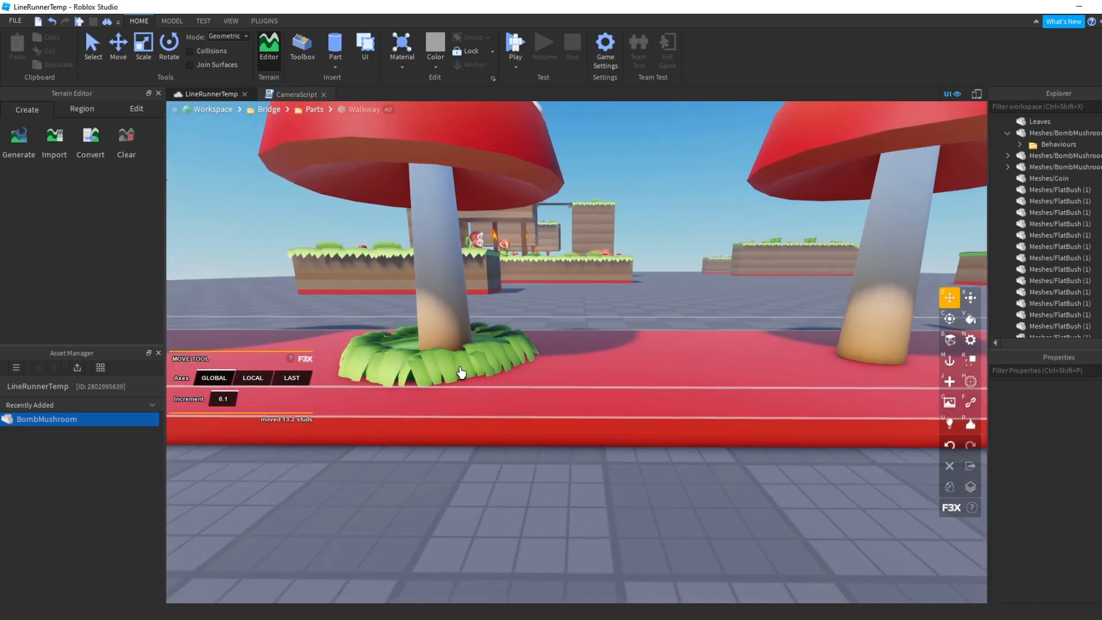
- Copy the leaf ring Model onto further mushroom stems, rotating the copies about the vertical axis and centring them
{"action": "right_click_drag", "start_coordinate": [478, 356], "coordinate": [477, 355]}
{"action": "scroll", "coordinate": [477, 354], "scroll_direction": "up", "scroll_amount": 3}
{"action": "scroll", "coordinate": [477, 354], "scroll_direction": "down", "scroll_amount": 4}
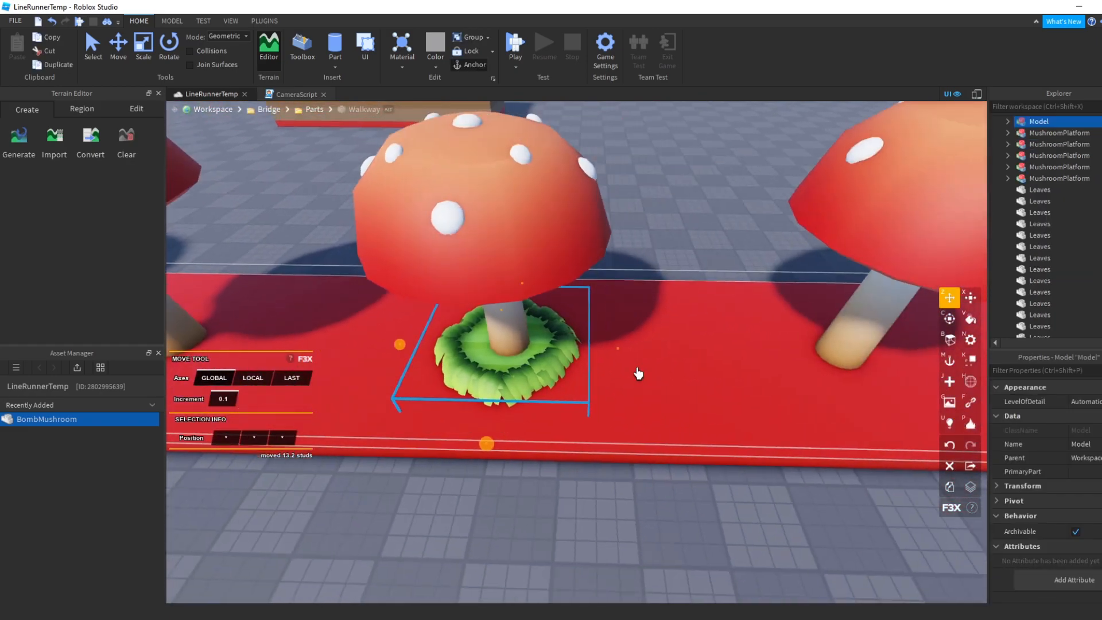
{"action": "key", "text": "d"}
{"action": "left_click_drag", "start_coordinate": [618, 356], "coordinate": [748, 355]}
{"action": "key", "text": "c"}
{"action": "scroll", "coordinate": [632, 499], "scroll_direction": "down", "scroll_amount": 2}
{"action": "left_click_drag", "start_coordinate": [637, 470], "coordinate": [718, 436]}
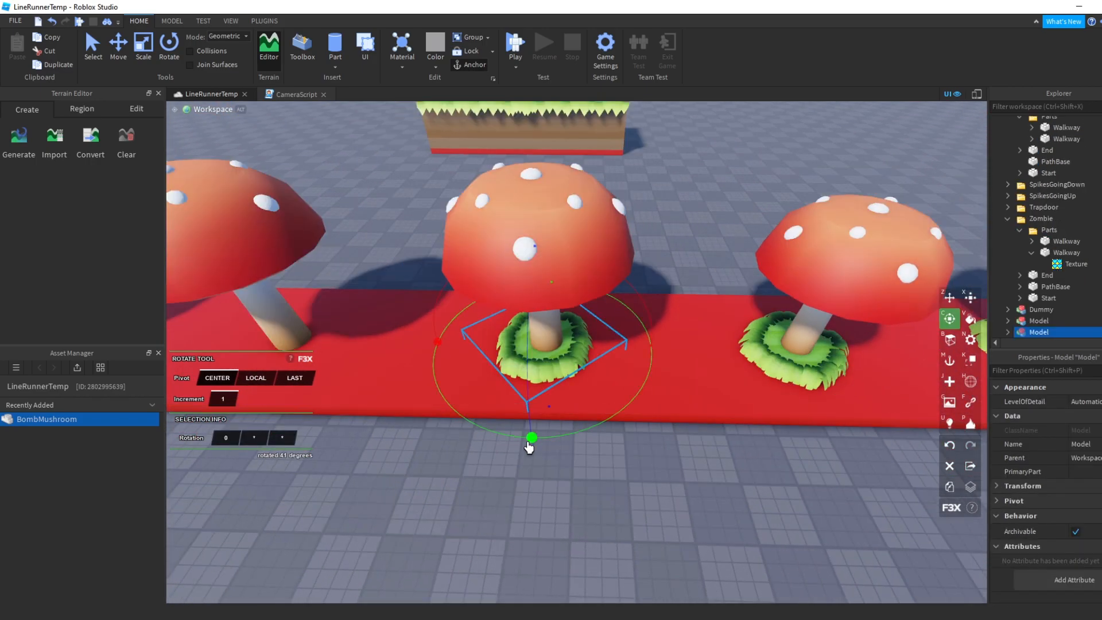
{"action": "left_click_drag", "start_coordinate": [529, 442], "coordinate": [592, 413]}
{"action": "key", "text": "z"}
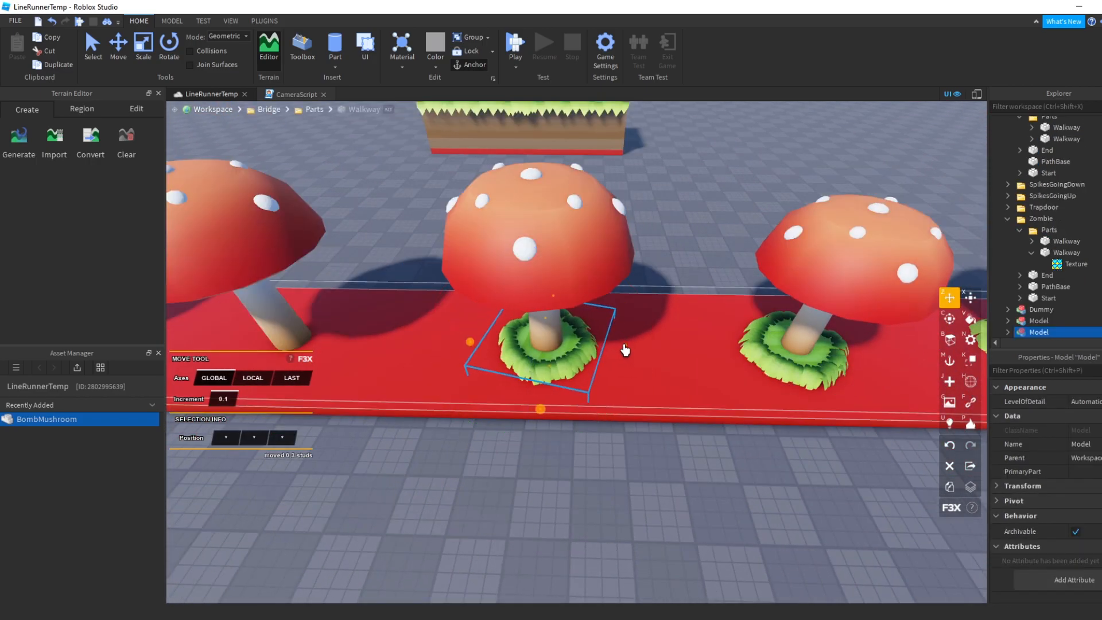
{"action": "scroll", "coordinate": [587, 348], "scroll_direction": "up", "scroll_amount": 3}
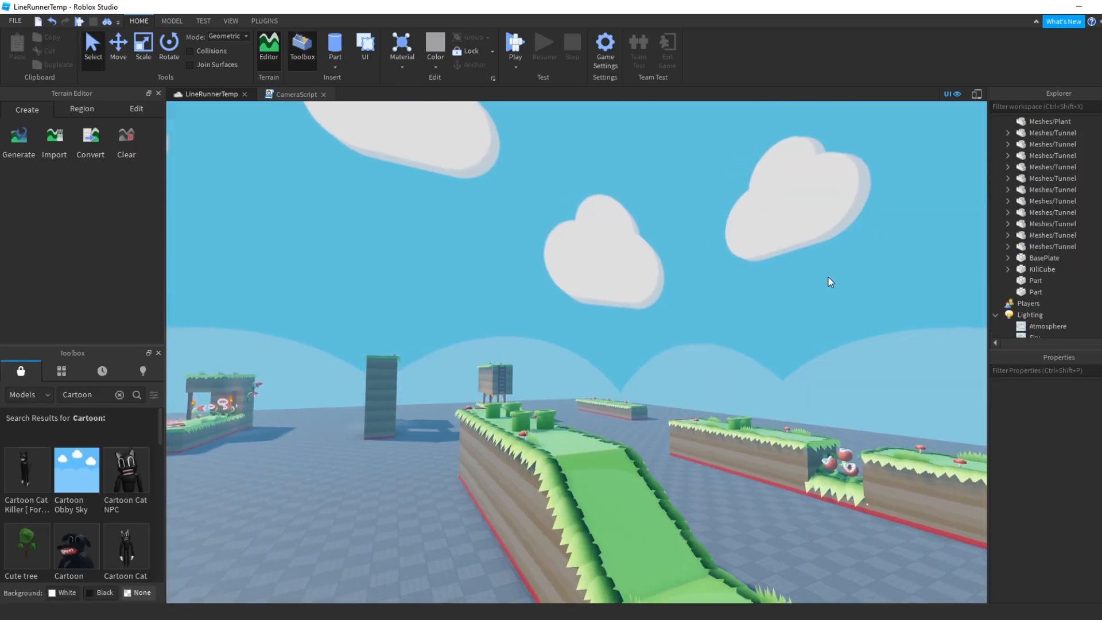
- Examine the obstacle sections against the cartoon cloud sky from several viewpoints around the map
{"action": "right_click_drag", "start_coordinate": [829, 279], "coordinate": [829, 281]}
{"action": "scroll", "coordinate": [591, 219], "scroll_direction": "down", "scroll_amount": 10}
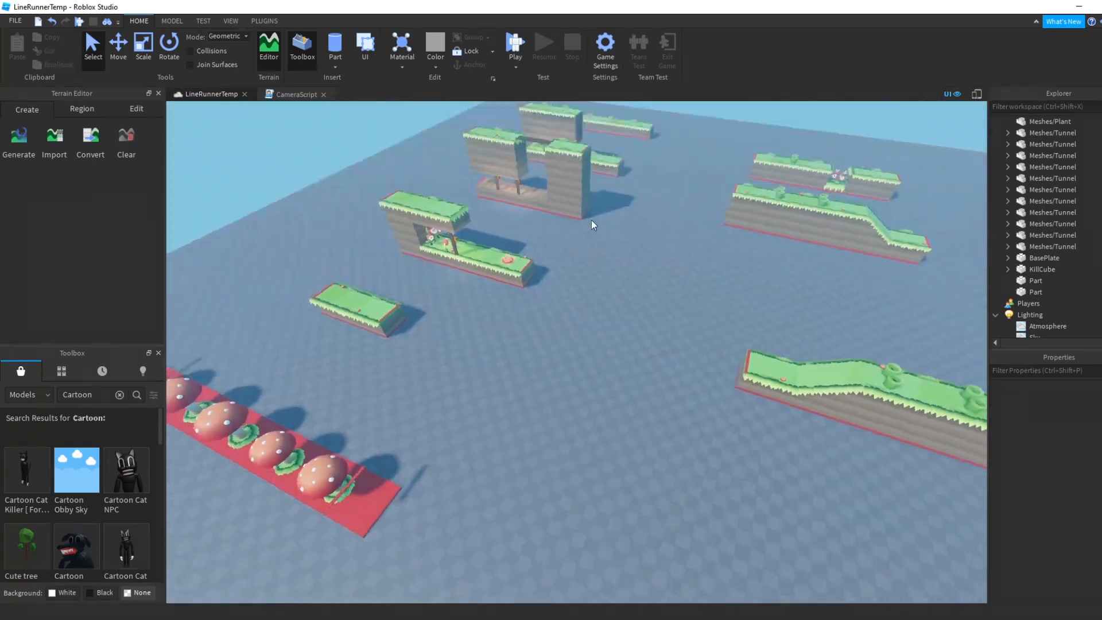
{"action": "right_click_drag", "start_coordinate": [674, 310], "coordinate": [674, 310]}
{"action": "left_click_drag", "start_coordinate": [706, 277], "coordinate": [425, 455]}
{"action": "left_click", "coordinate": [439, 473]}
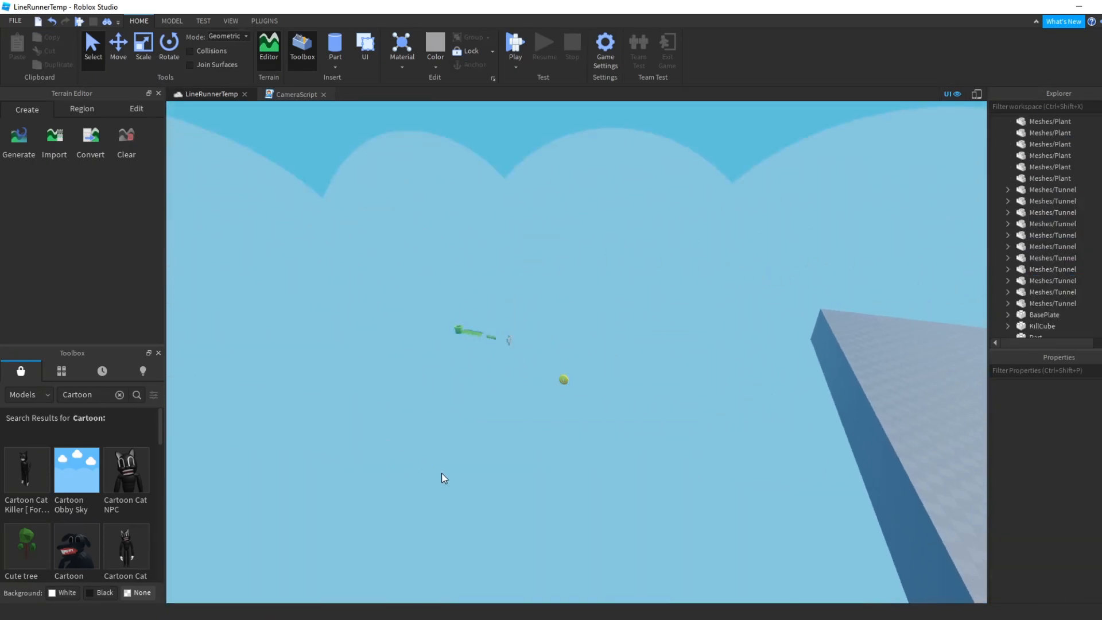
{"action": "right_click_drag", "start_coordinate": [439, 473], "coordinate": [439, 473]}
{"action": "key", "text": "s"}
{"action": "left_click_drag", "start_coordinate": [581, 306], "coordinate": [326, 396]}
{"action": "left_click", "coordinate": [572, 336]}
{"action": "key", "text": "w"}
{"action": "right_click_drag", "start_coordinate": [511, 326], "coordinate": [511, 326]}
{"action": "right_click_drag", "start_coordinate": [649, 370], "coordinate": [650, 370]}
{"action": "key", "text": "w"}
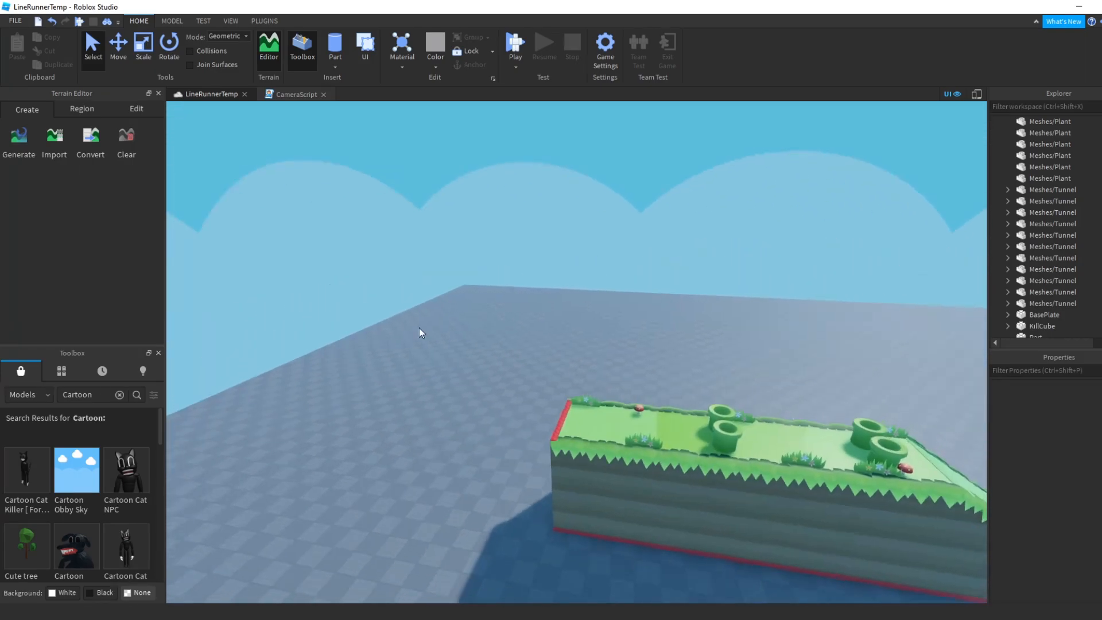
{"action": "right_click_drag", "start_coordinate": [579, 352], "coordinate": [580, 352]}
{"action": "key", "text": "w"}
{"action": "key", "text": "w"}
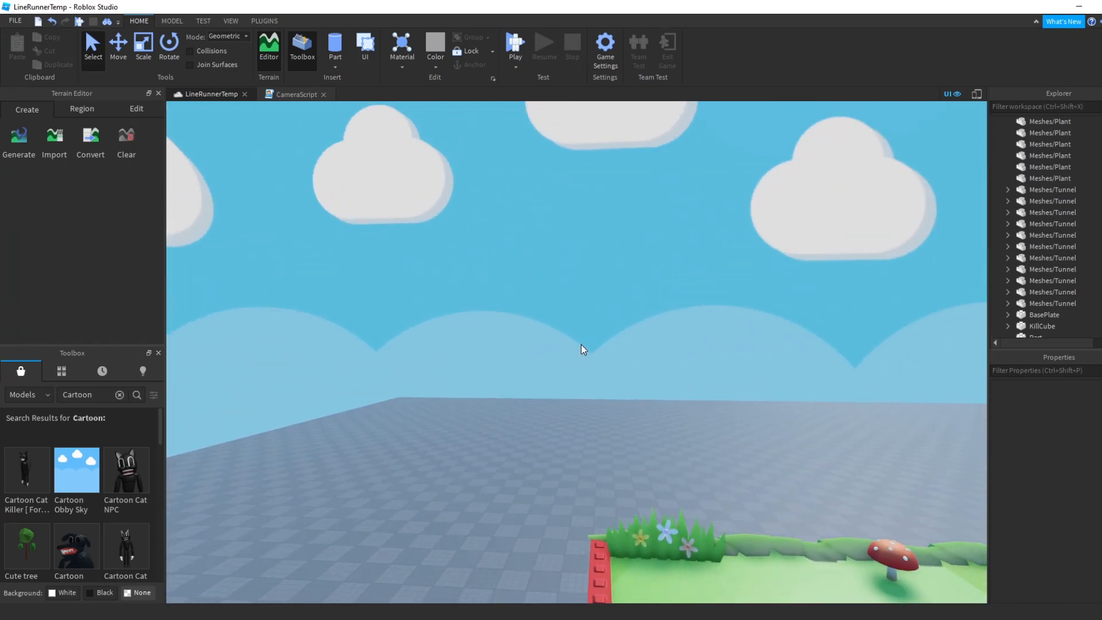
{"action": "right_click_drag", "start_coordinate": [604, 246], "coordinate": [605, 246]}
{"action": "key", "text": "s"}
{"action": "right_click_drag", "start_coordinate": [605, 245], "coordinate": [623, 259]}
{"action": "key", "text": "w"}
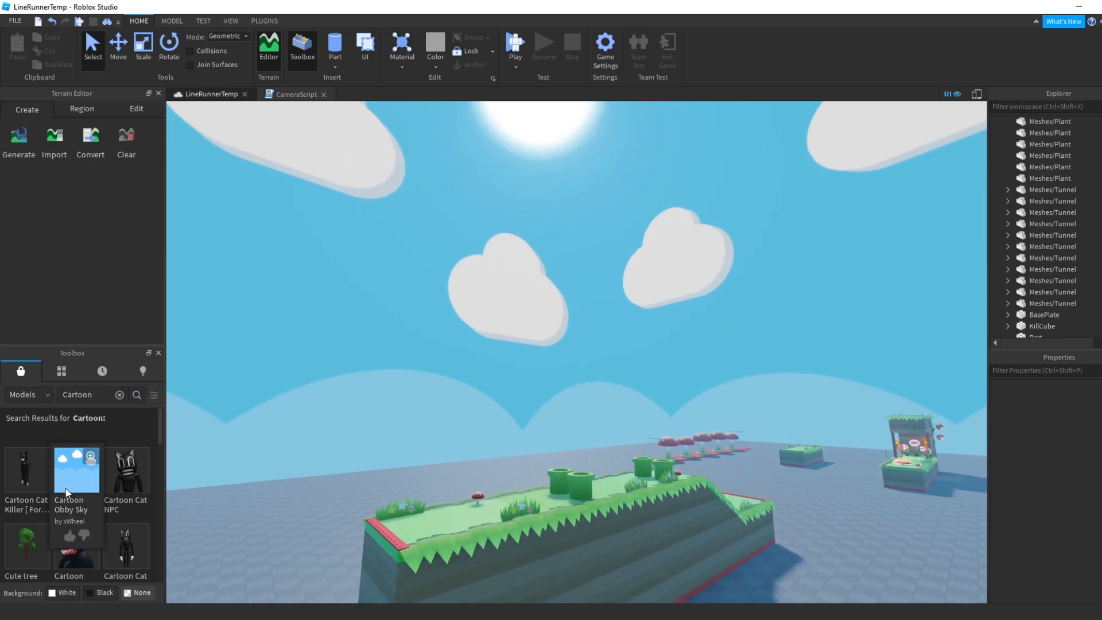
{"action": "key", "text": "w"}
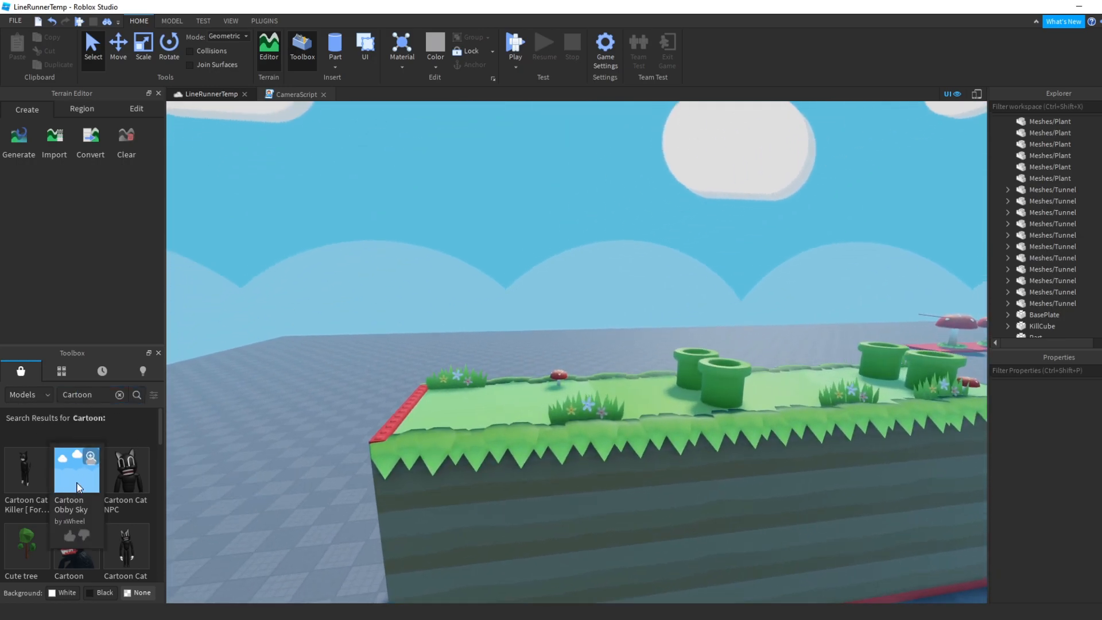
{"action": "key", "text": "w"}
{"action": "key", "text": "s"}
{"action": "key", "text": "d"}
- Start a playtest and jump past the bomb mushrooms, the plank gap and the pipes
{"action": "left_click", "coordinate": [512, 45]}
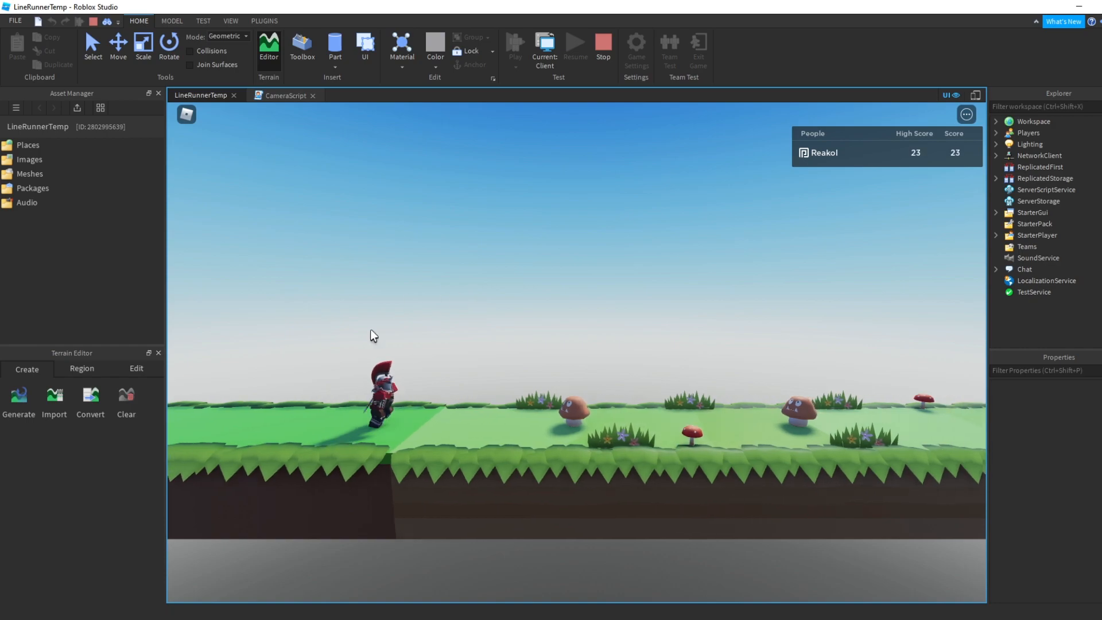
{"action": "key", "text": "space"}
{"action": "key", "text": "space"}
{"action": "key", "text": "space"}
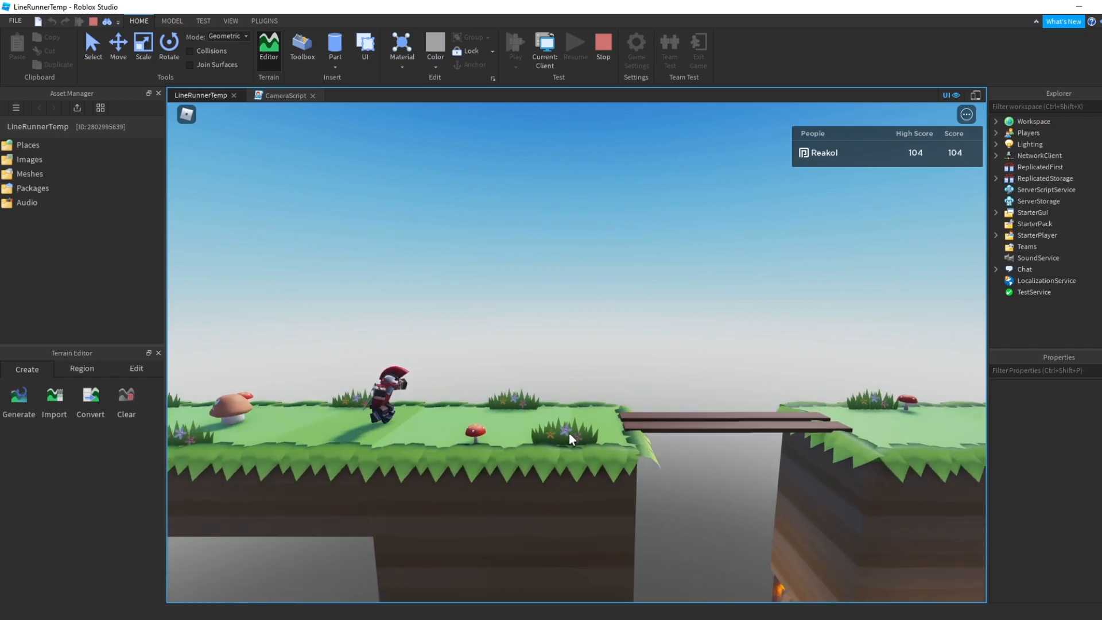
{"action": "key", "text": "space"}
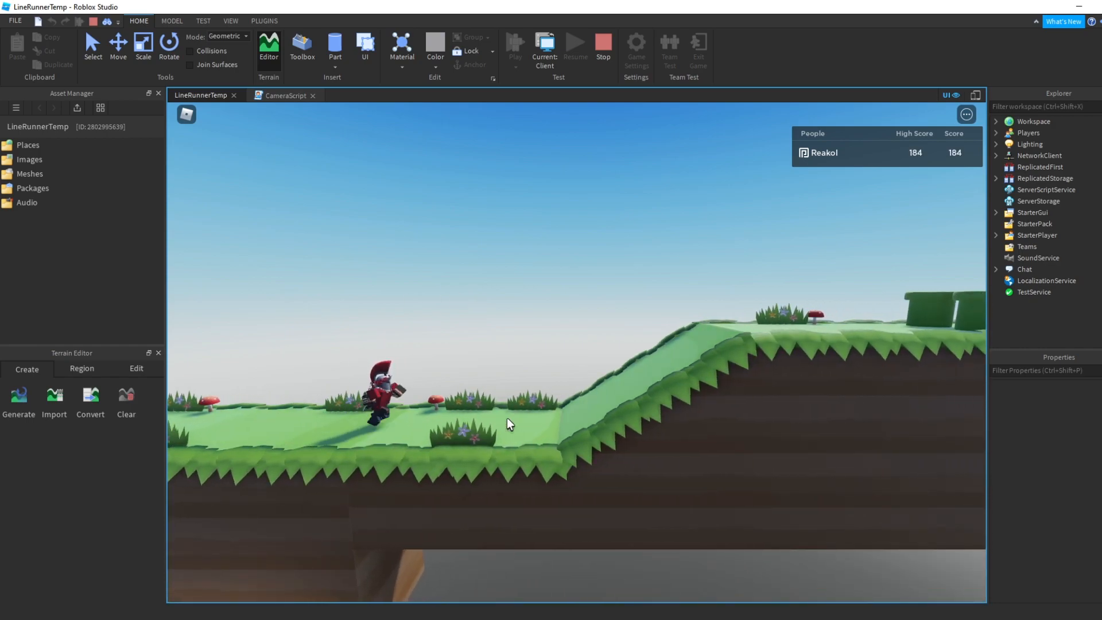
{"action": "key", "text": "space"}
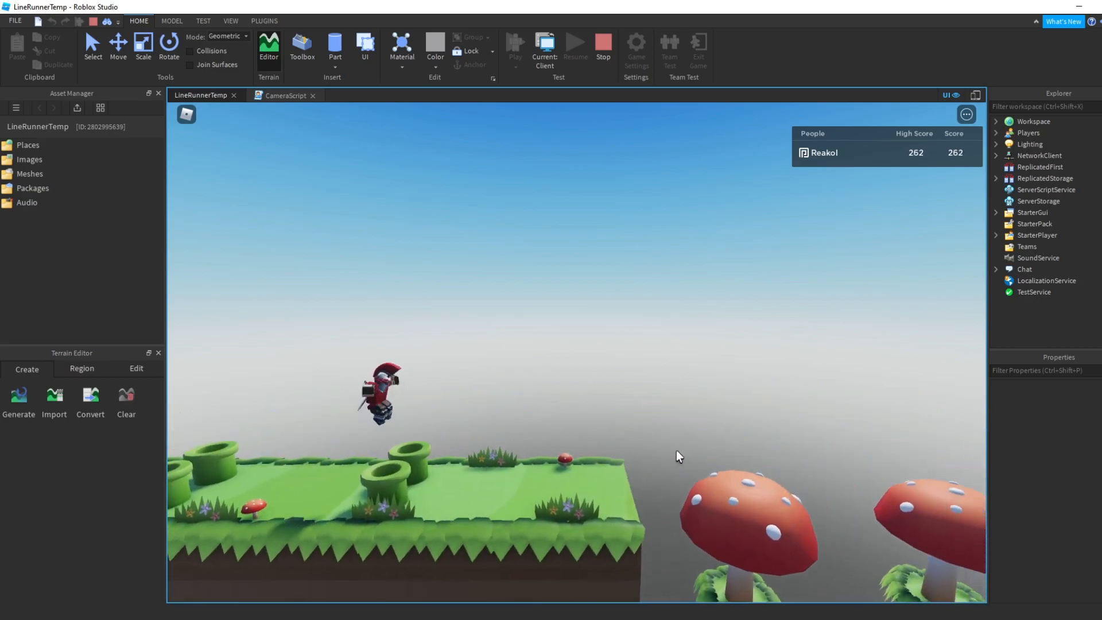
- Jump across the mushroom platforms of the bridge section in the playtest
{"action": "key", "text": "space"}
{"action": "key", "text": "space"}
{"action": "key", "text": "space"}
{"action": "key", "text": "space"}
{"action": "key", "text": "space"}
{"action": "key", "text": "space"}
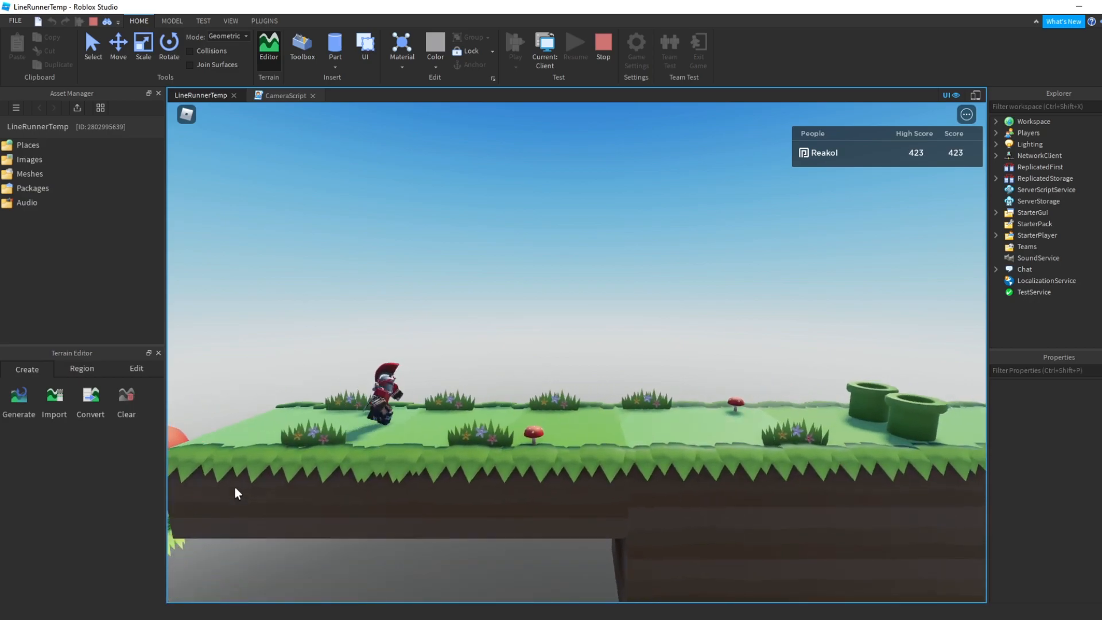
- Continue the playtest by jumping over the green pipes and the piranha plant pit along the grass course
{"action": "key", "text": "space"}
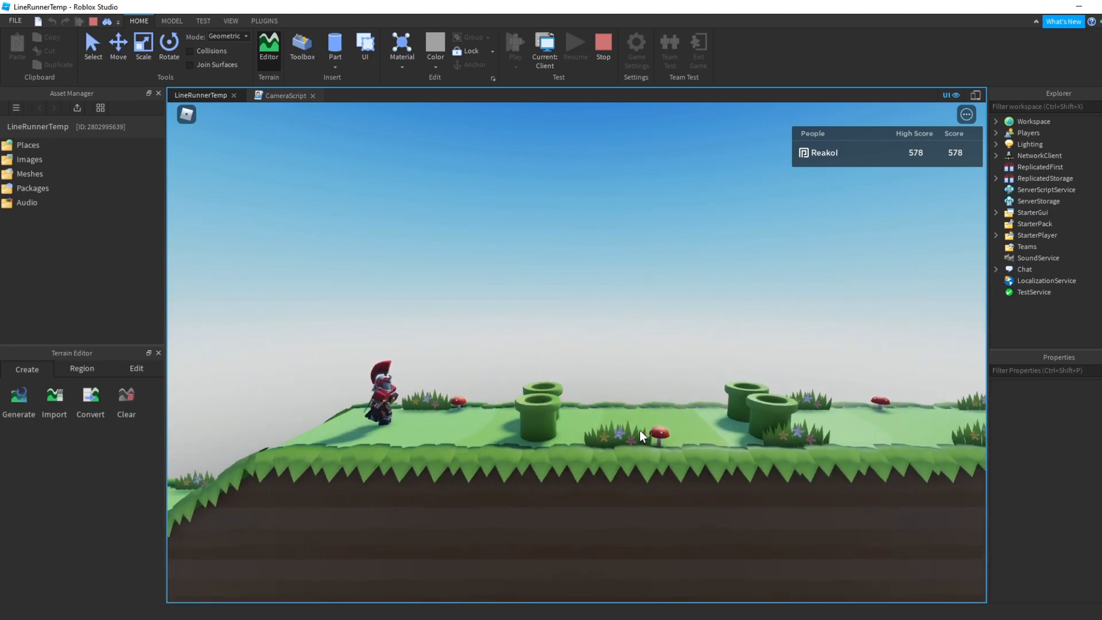
{"action": "key", "text": "space"}
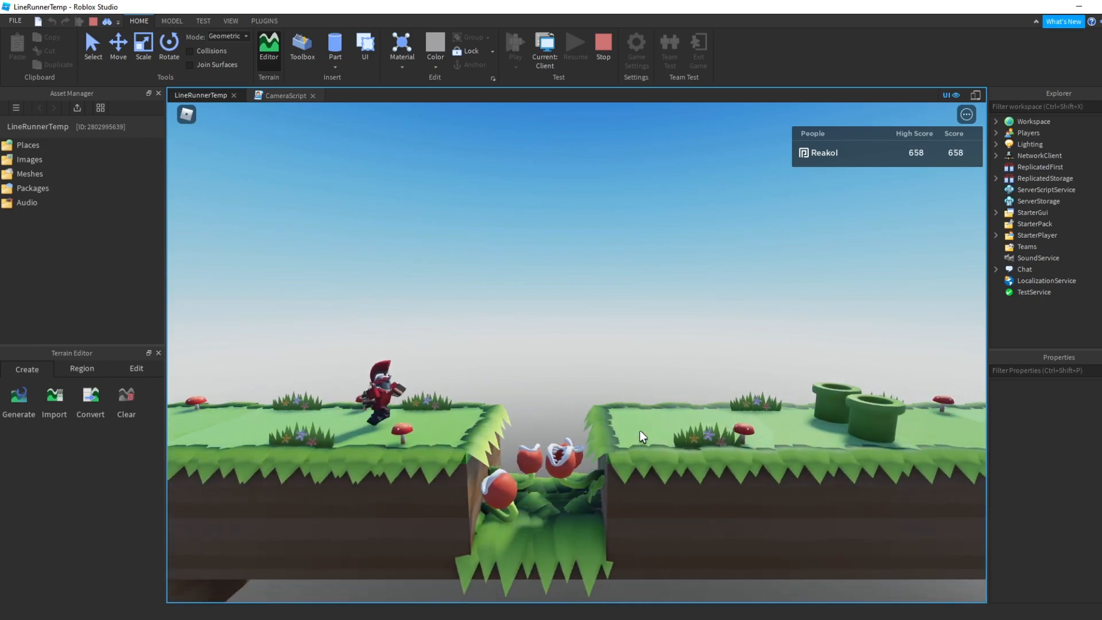
{"action": "key", "text": "space"}
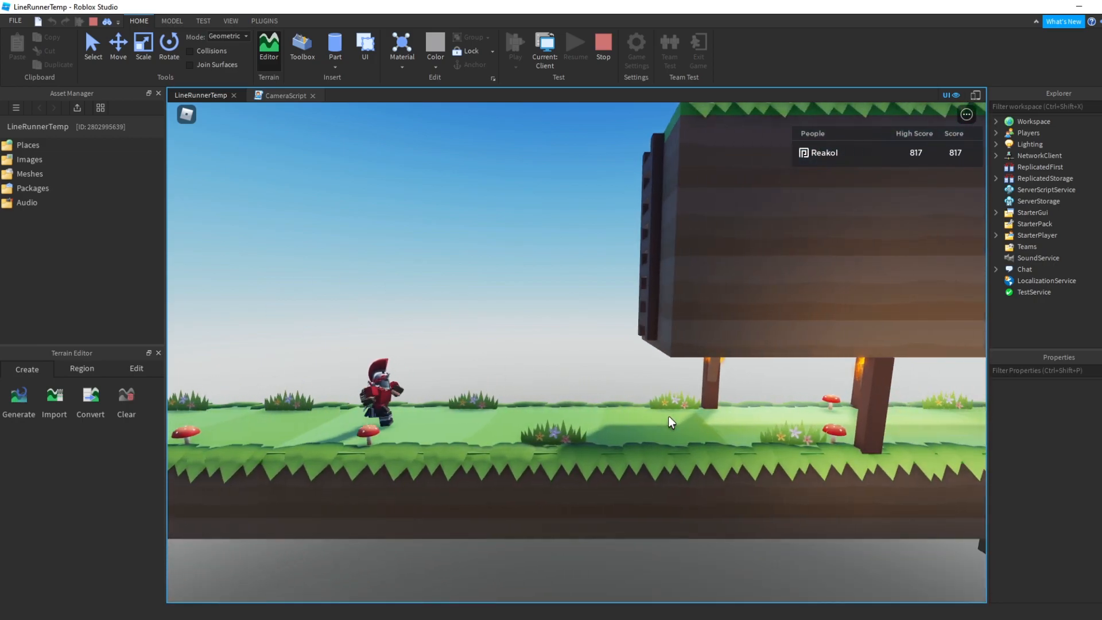
{"action": "key", "text": "space"}
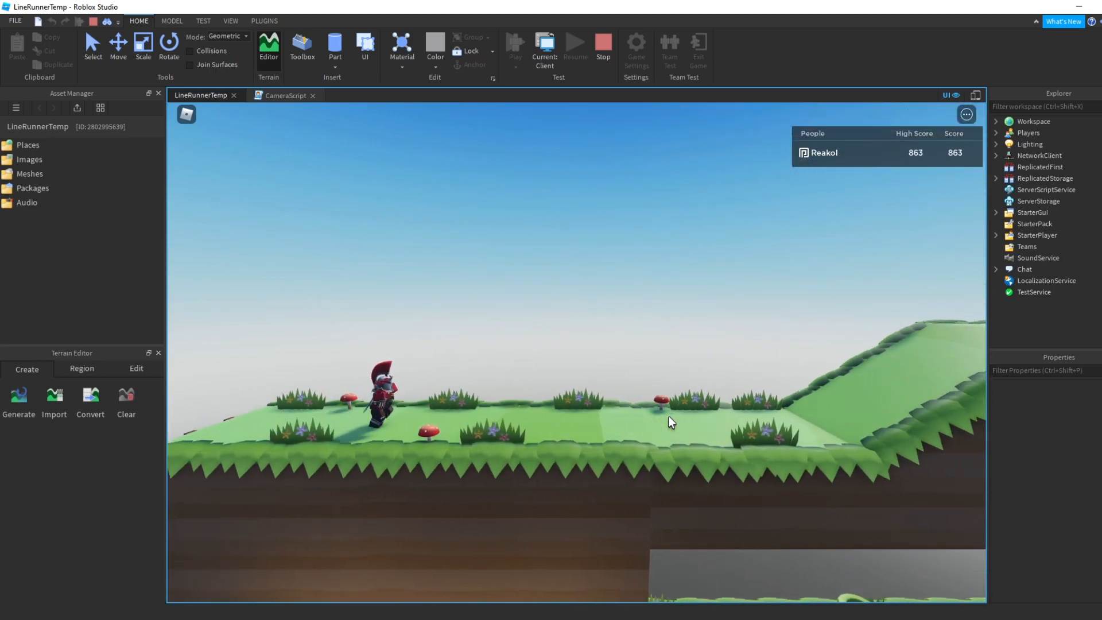
{"action": "key", "text": "space"}
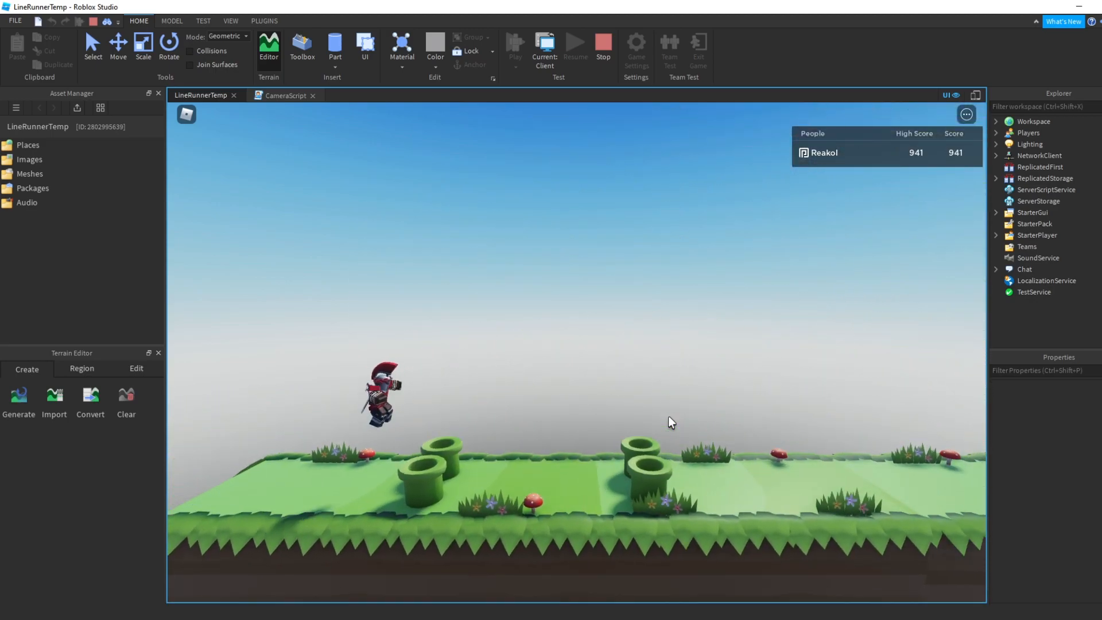
{"action": "key", "text": "space"}
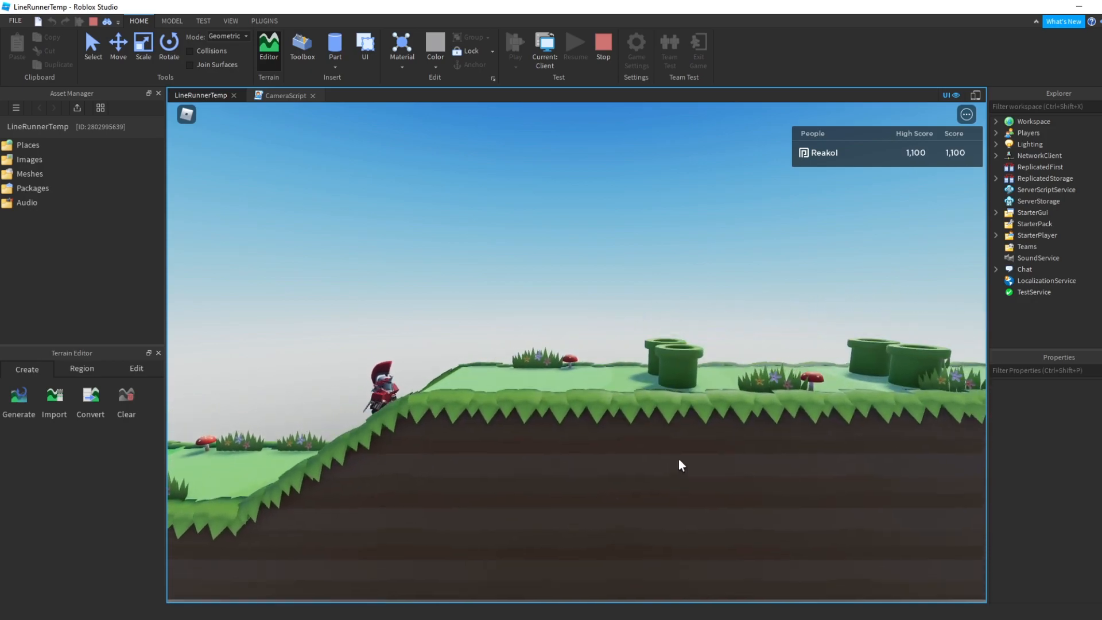
- Jump over the pipes on the raised ground and leap off its edge towards the mushroom platforms
{"action": "key", "text": "space"}
{"action": "key", "text": "space"}
{"action": "key", "text": "space"}
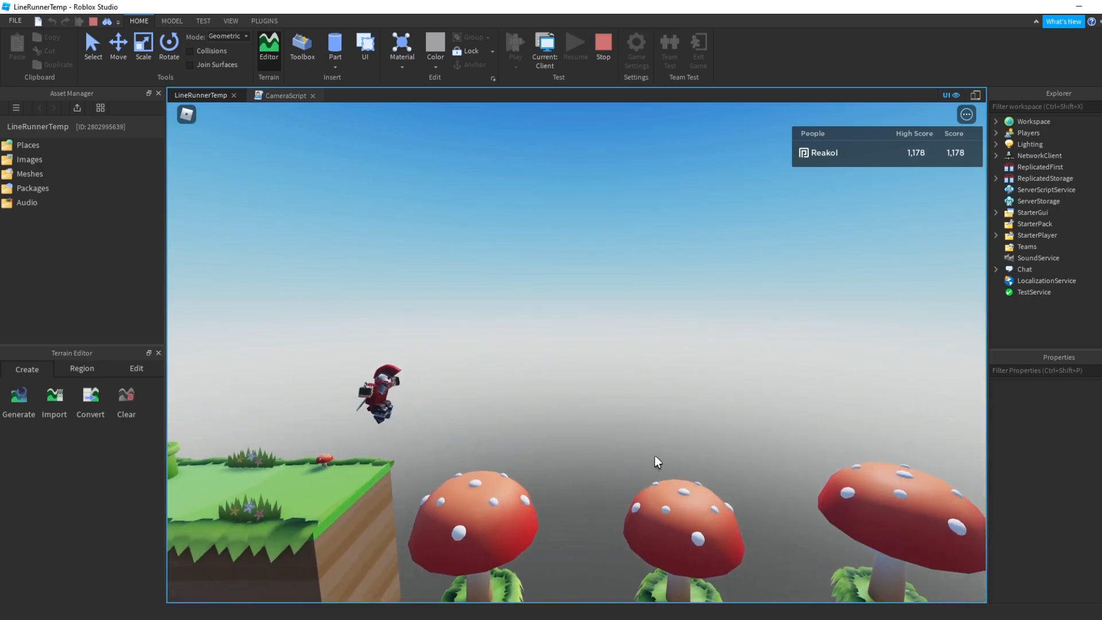
- Jump across the giant mushroom caps to the far grass section and over the pipes beyond it
{"action": "key", "text": "space"}
{"action": "key", "text": "space"}
{"action": "key", "text": "space"}
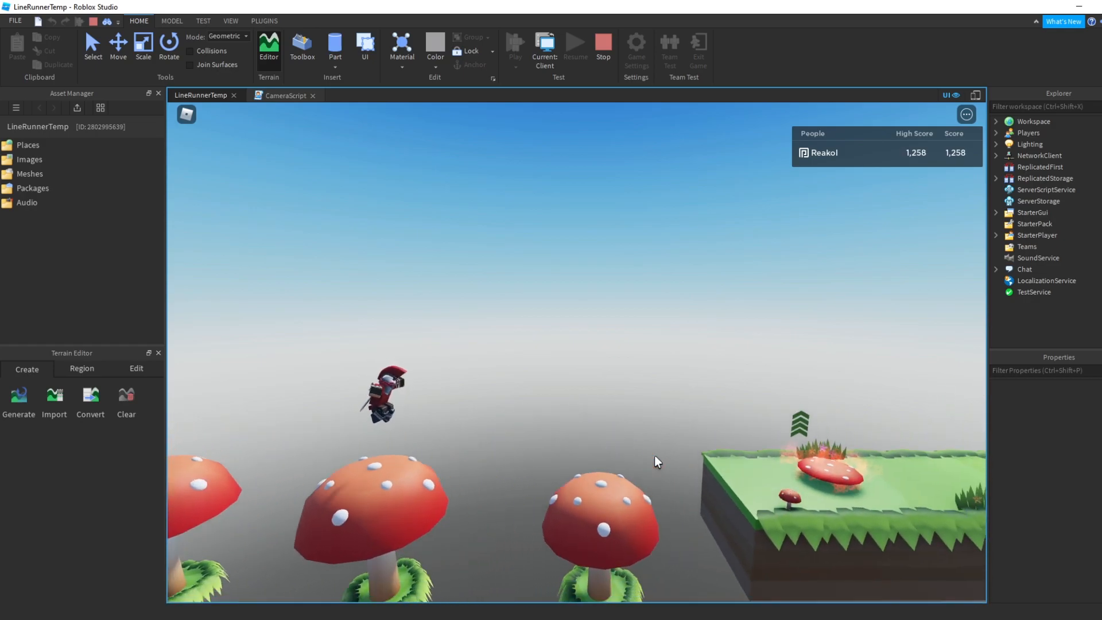
{"action": "key", "text": "space"}
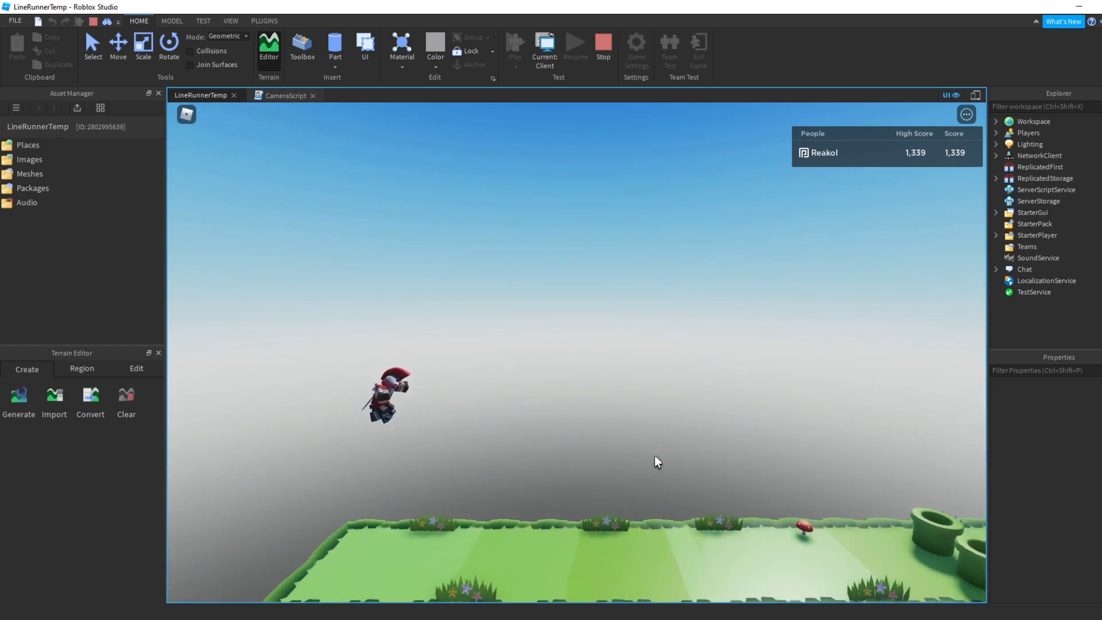
{"action": "key", "text": "space"}
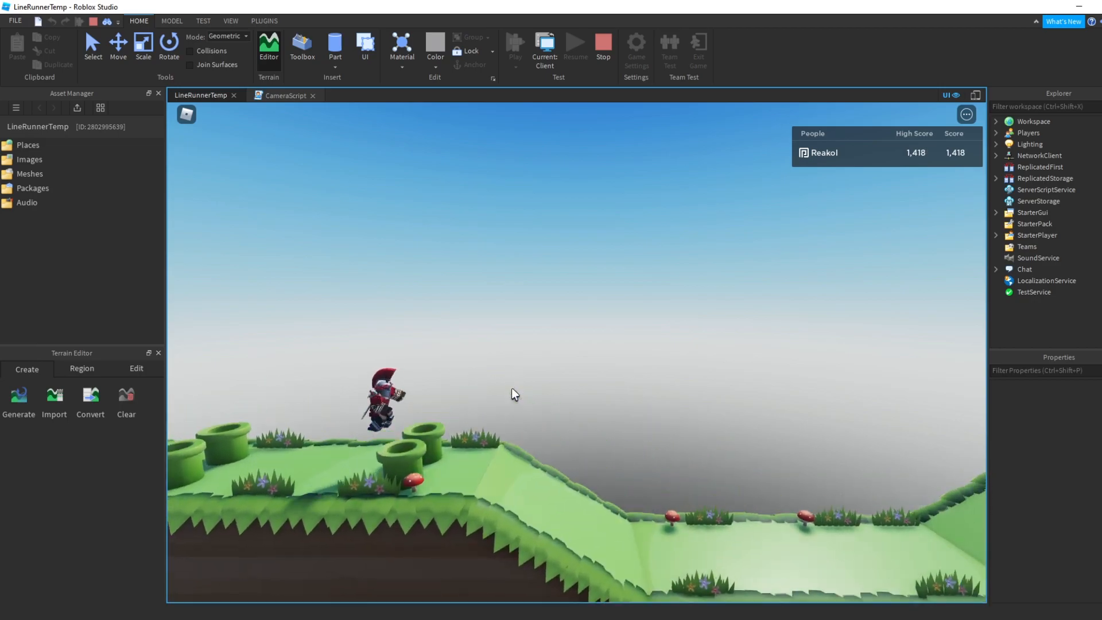